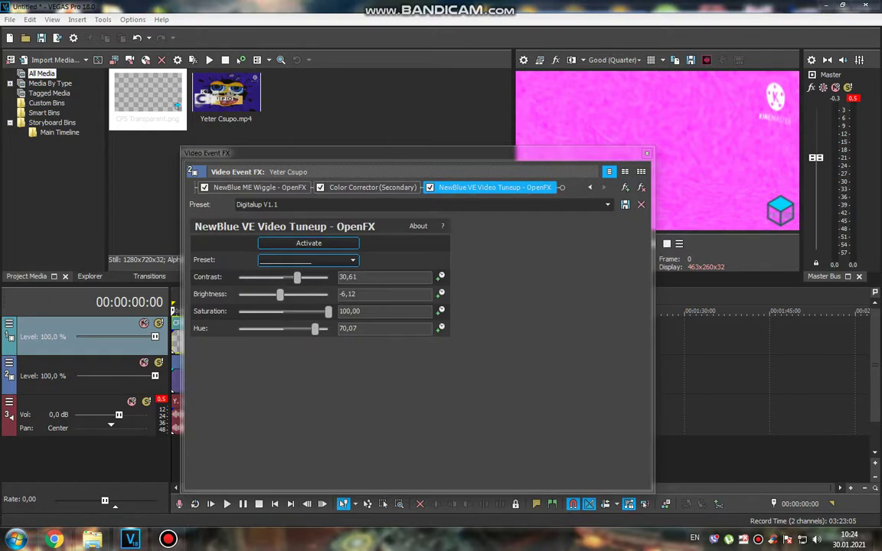
# Step: Inspect the first audio event's effect chain, including the IL Vocodex, Flange/Wah-Wah and Violent Phaser settings
pyautogui.click(647, 153)
pyautogui.click(176, 401)
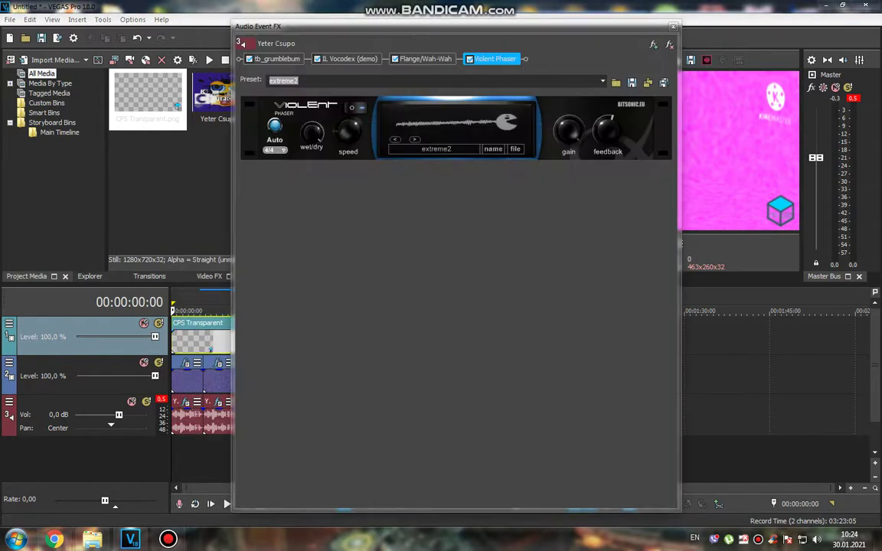
pyautogui.click(350, 59)
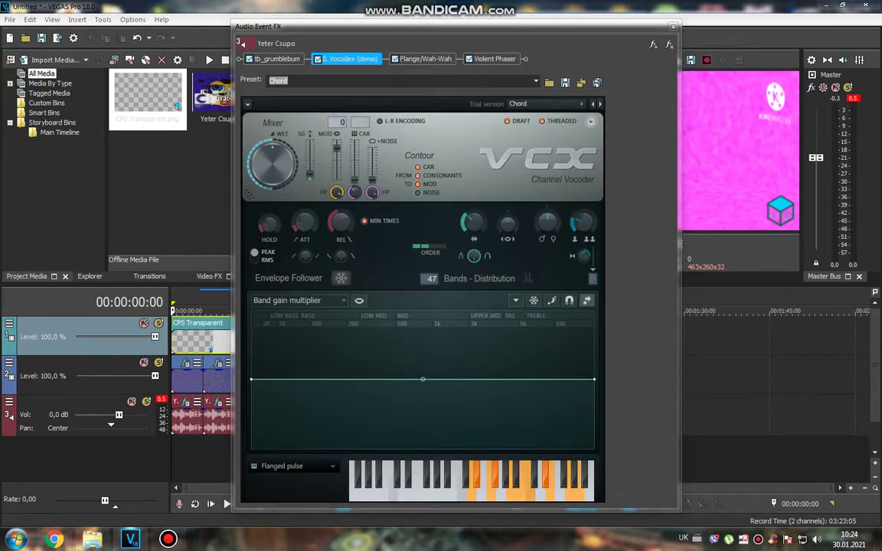
pyautogui.click(425, 58)
pyautogui.click(494, 59)
pyautogui.press('Escape')
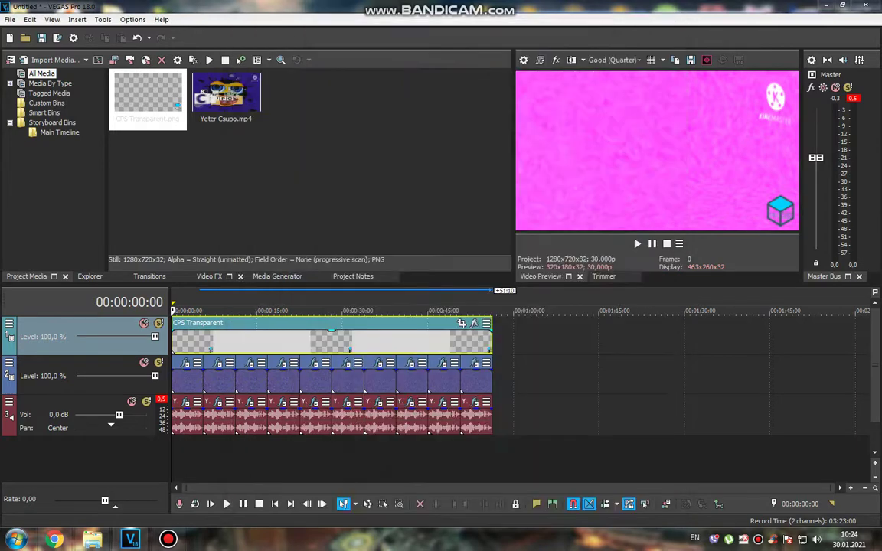
# Step: Play the first clip through, then examine the Old TV and Gradient Tint settings on the second video event
pyautogui.press('space')
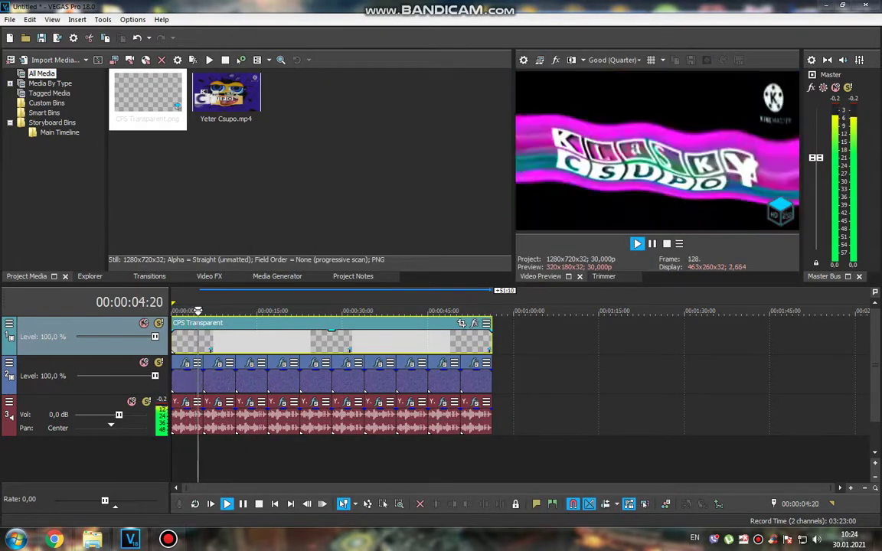
pyautogui.click(186, 363)
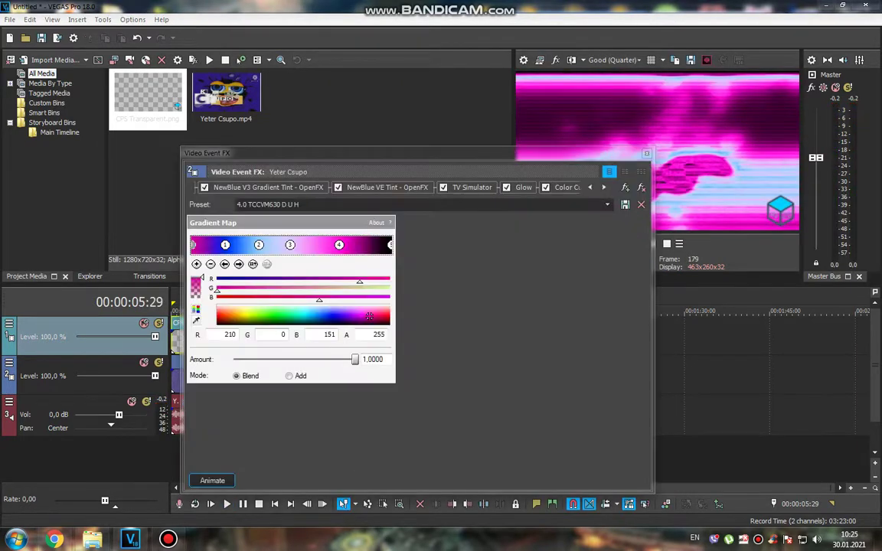
pyautogui.click(293, 187)
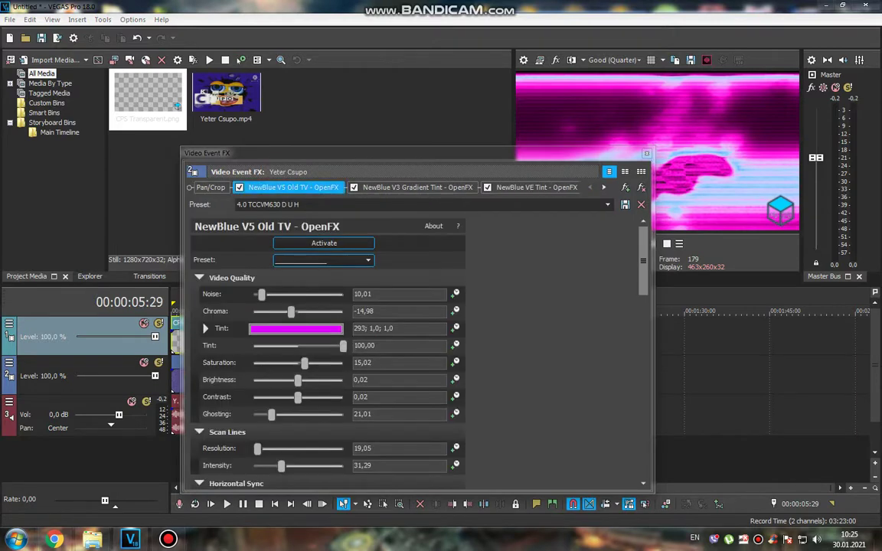
pyautogui.scroll(-5, 322, 367)
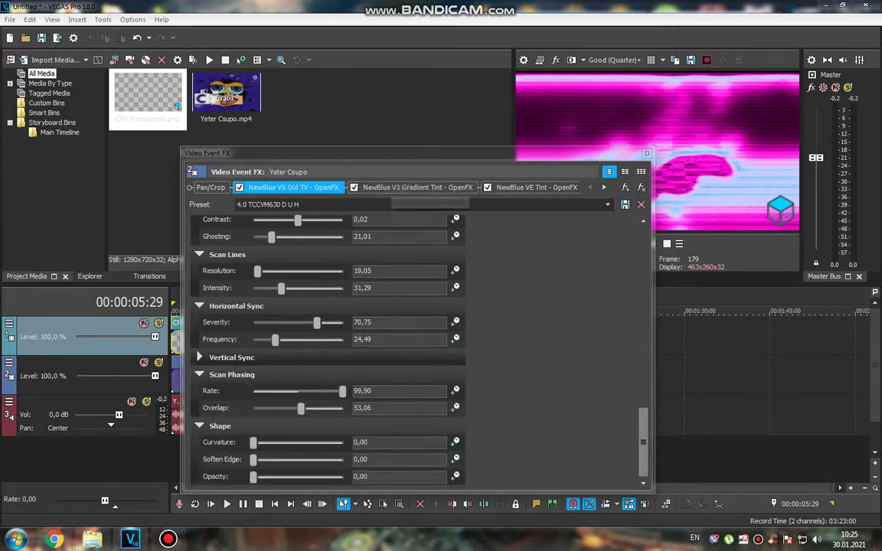
pyautogui.click(417, 186)
pyautogui.click(536, 187)
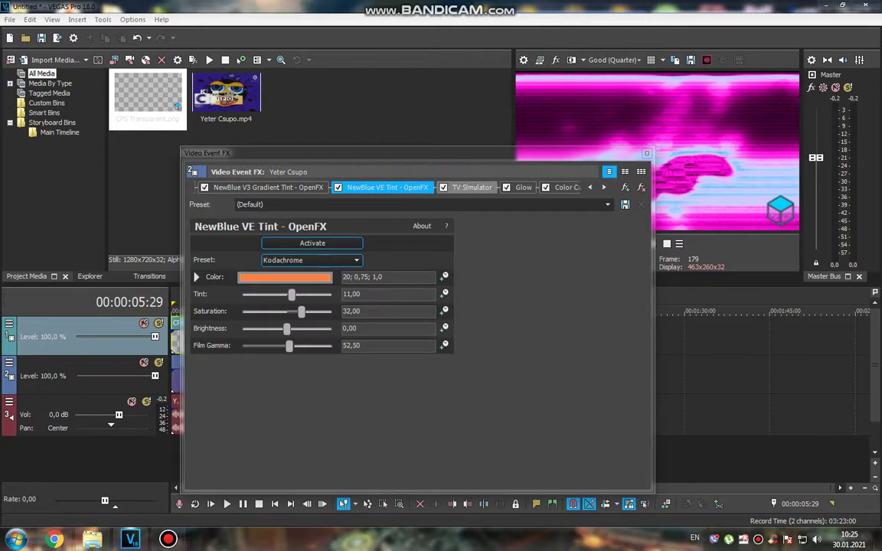
pyautogui.click(264, 186)
pyautogui.click(199, 277)
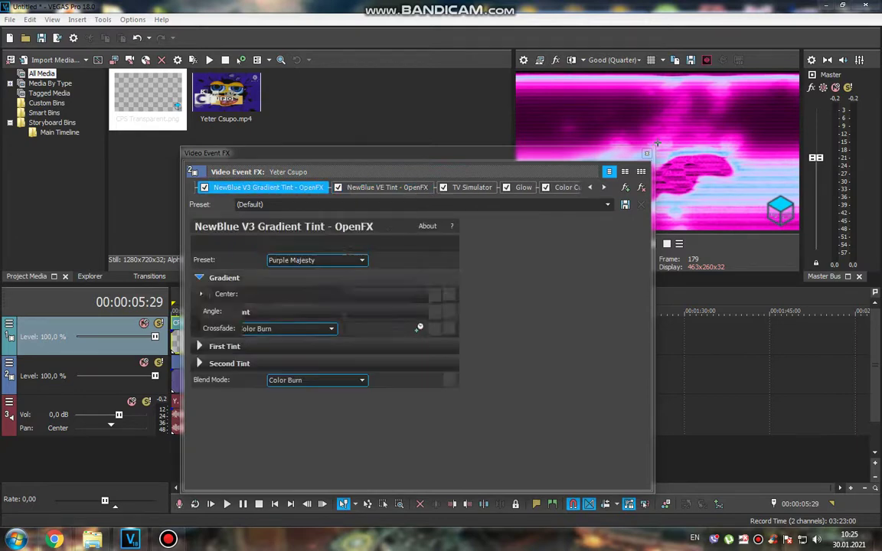
# Step: Review the Tint, TV Simulator, Glow, Color Curves and Gradient Map settings on the second video event
pyautogui.click(387, 187)
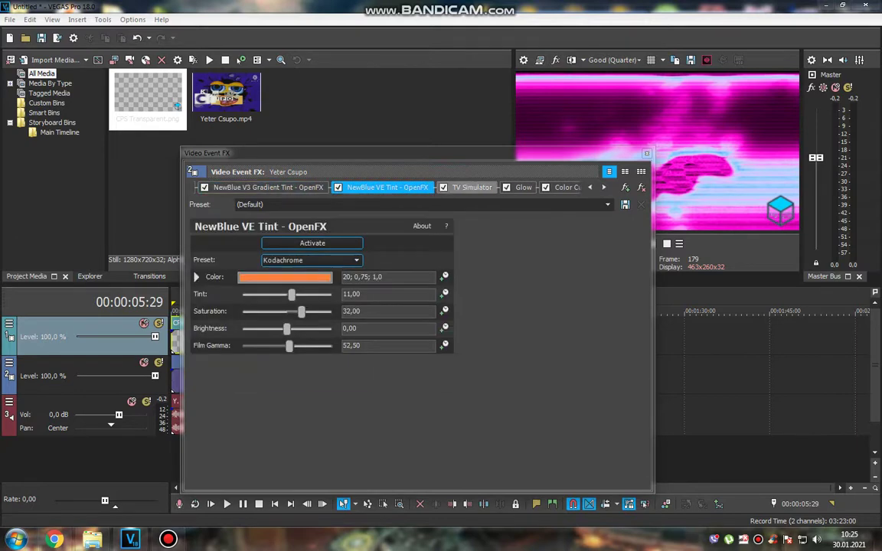
pyautogui.click(470, 187)
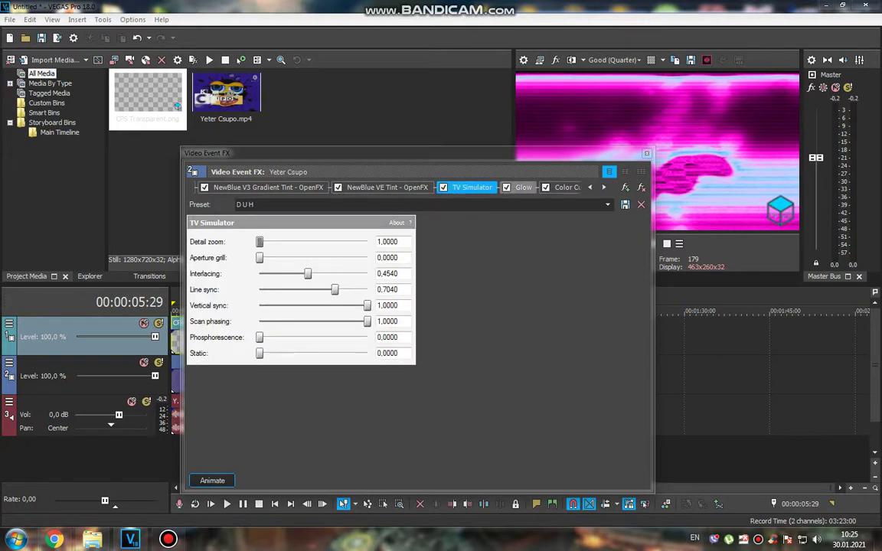
pyautogui.click(522, 186)
pyautogui.click(567, 187)
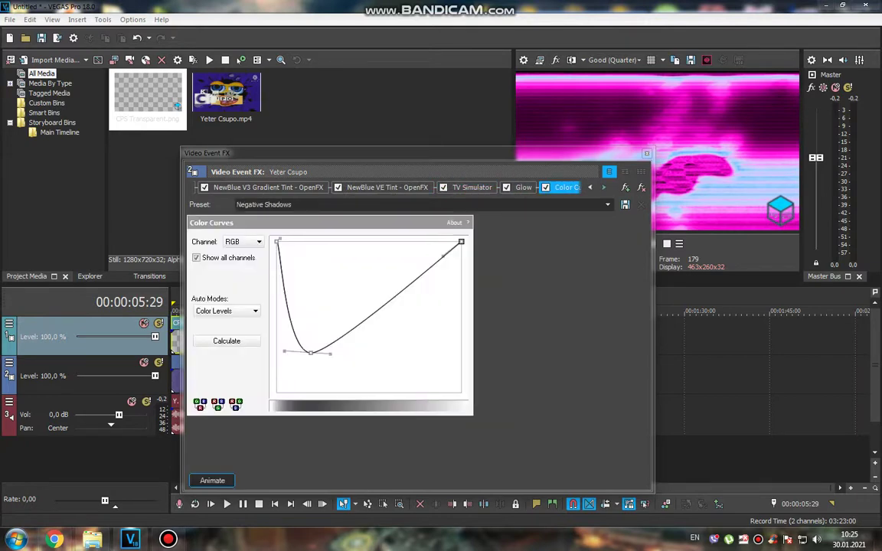
pyautogui.click(505, 187)
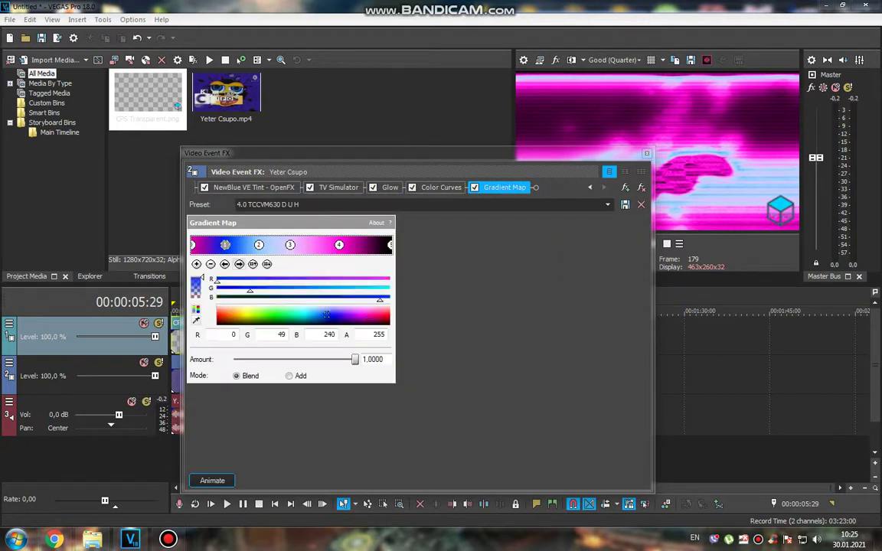
pyautogui.click(646, 153)
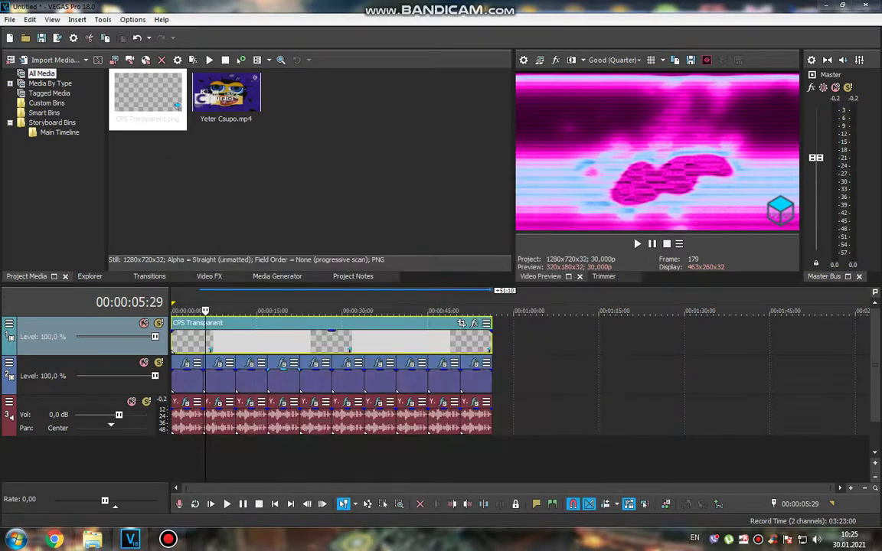
# Step: Examine the second audio event's effect chain from ExpressFX Distortion through to the last IL Vocodex
pyautogui.click(186, 403)
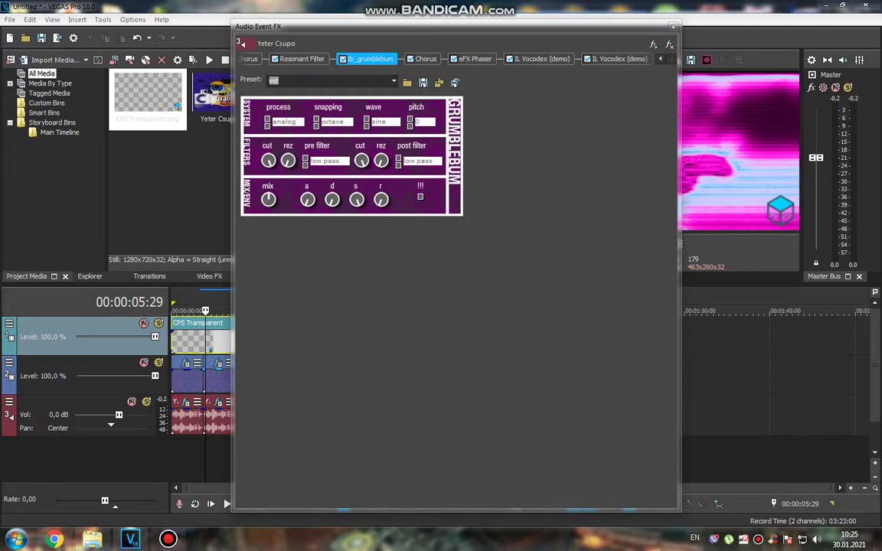
pyautogui.scroll(3, 452, 59)
pyautogui.click(283, 59)
pyautogui.press('Right')
pyautogui.press('Right')
pyautogui.press('Right')
pyautogui.press('Right')
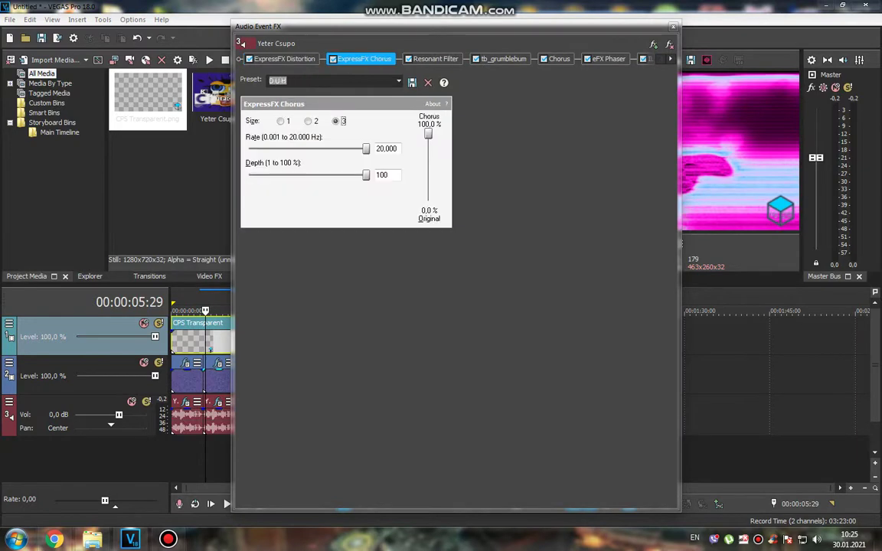
pyautogui.press('Right')
pyautogui.press('Right')
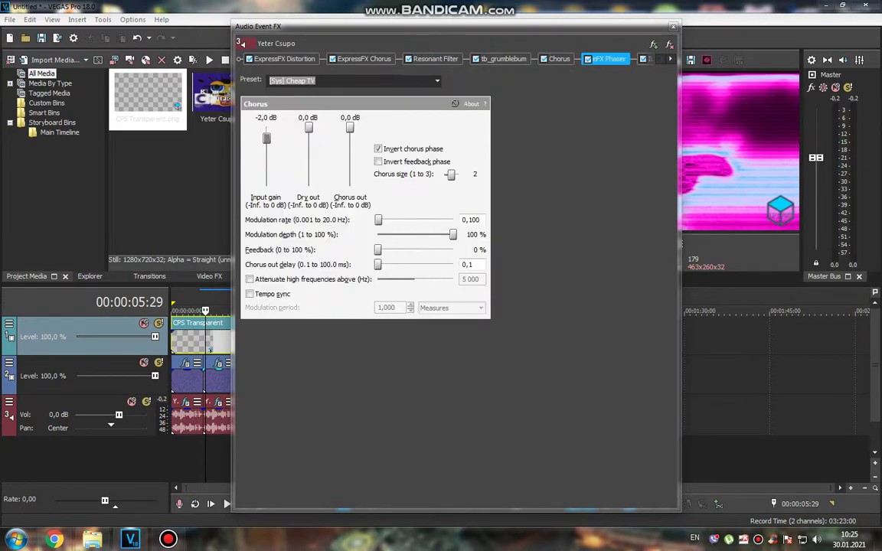
pyautogui.press('Right')
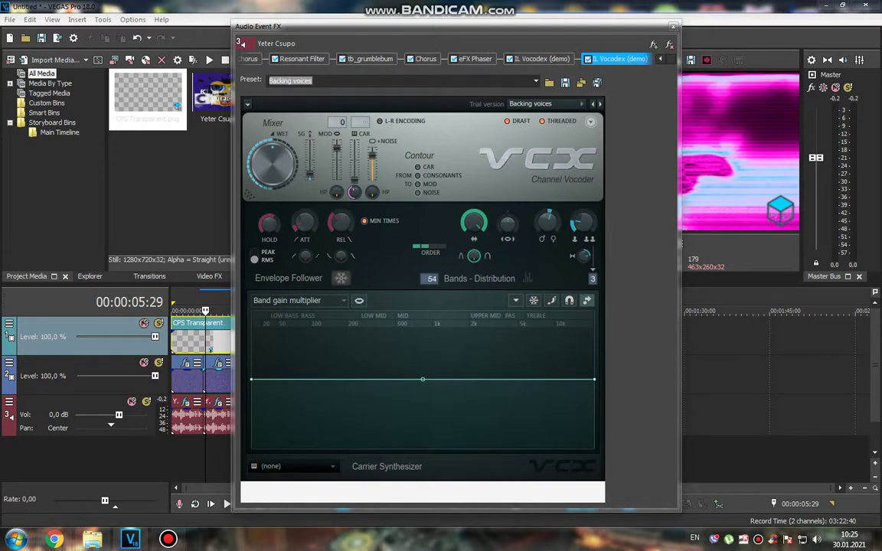
pyautogui.press('Escape')
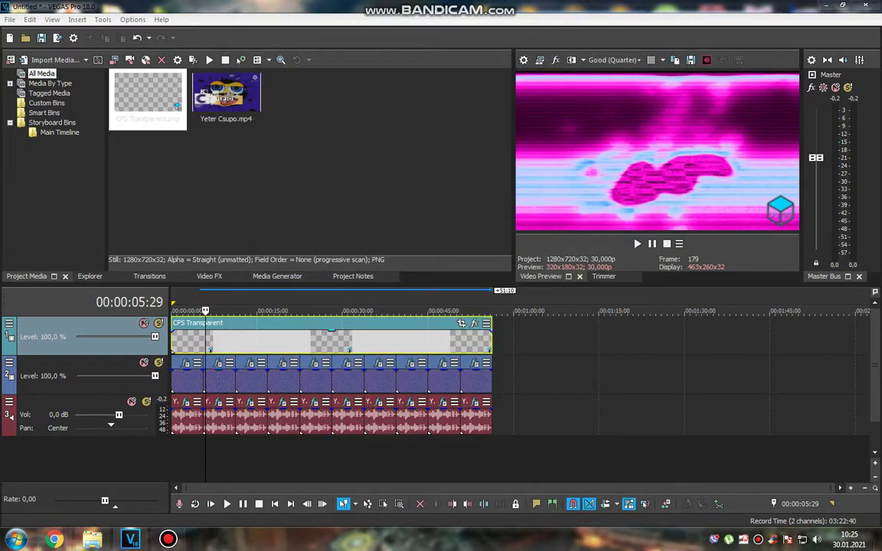
# Step: Play the second clip through, then examine the Old TV, Glow Pro, Dream Glow and TV Simulator settings on the third video event
pyautogui.press('space')
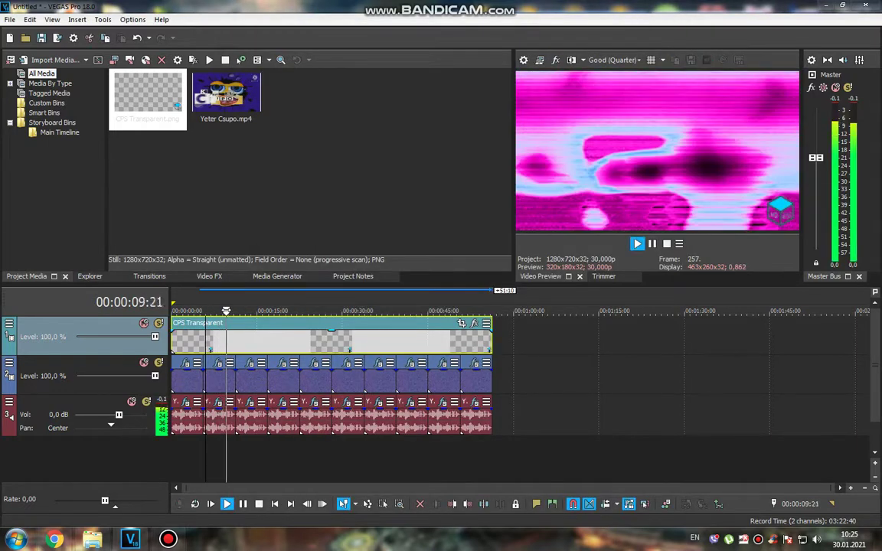
pyautogui.press('space')
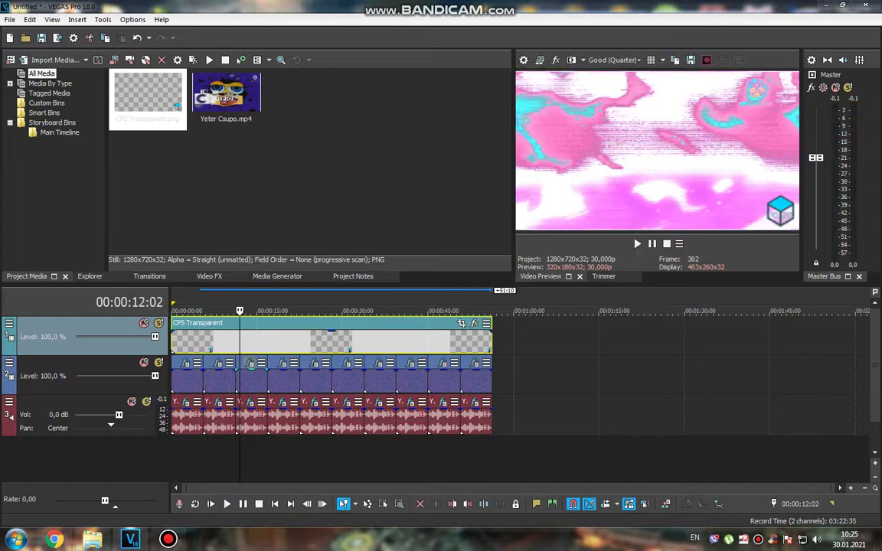
pyautogui.click(251, 363)
pyautogui.scroll(3, 398, 186)
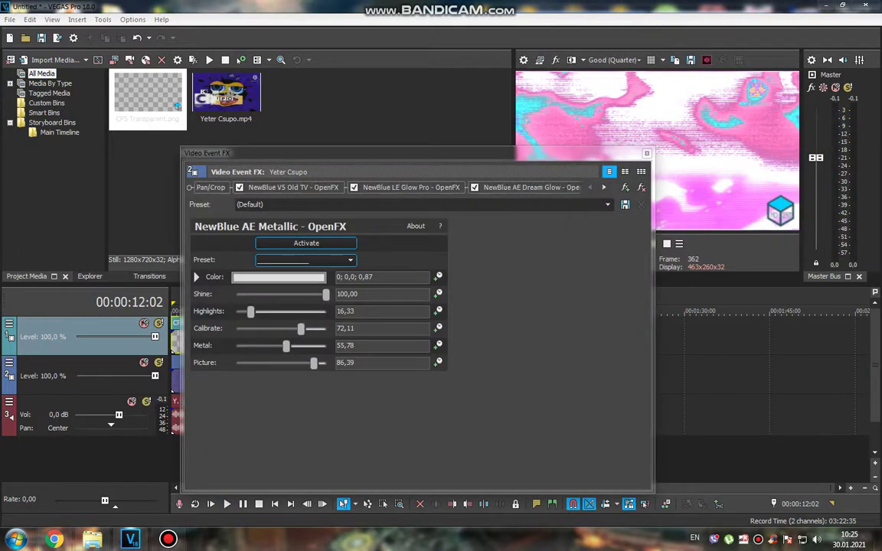
pyautogui.click(293, 187)
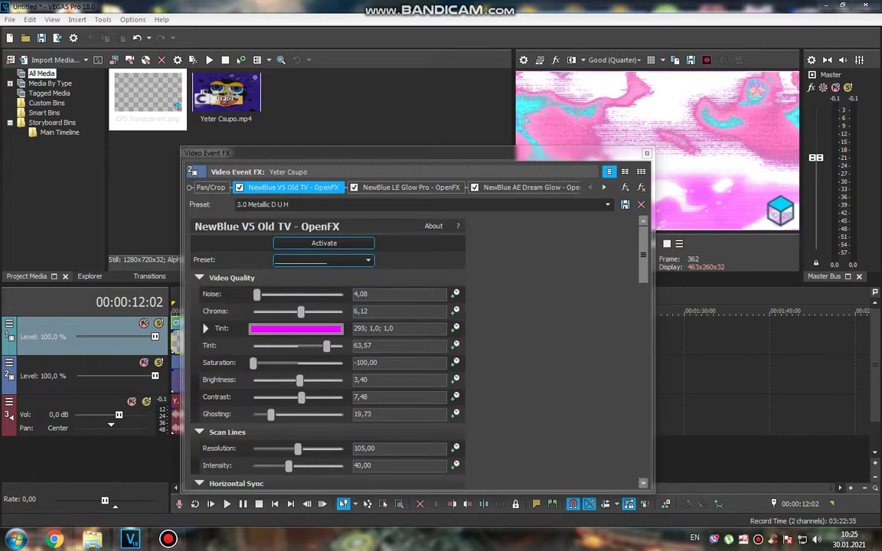
pyautogui.scroll(-5, 321, 352)
pyautogui.click(411, 187)
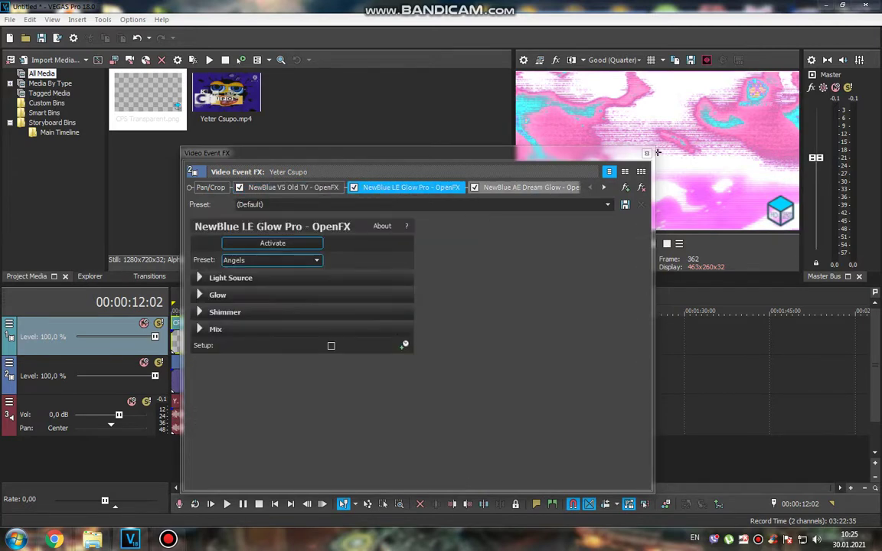
pyautogui.click(531, 187)
pyautogui.click(536, 187)
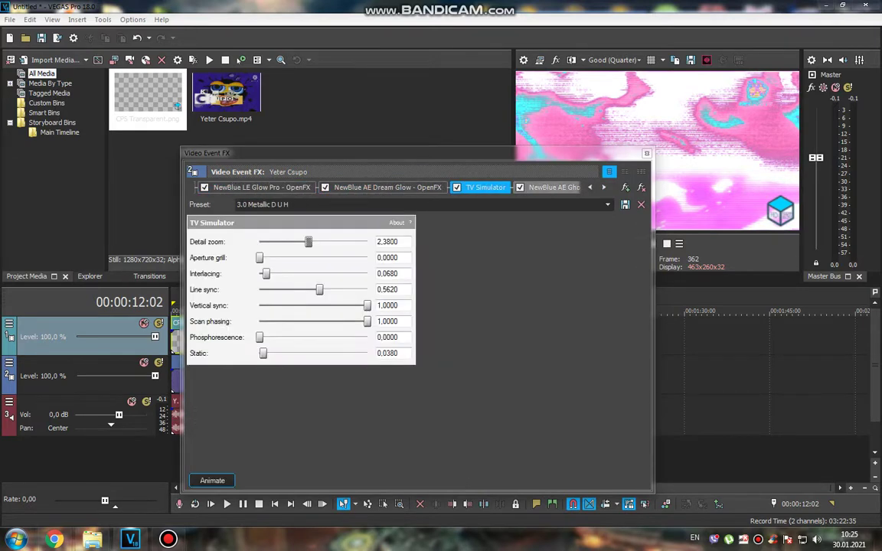
# Step: Review the third video event's Ghost effect, Gradient Map color stops and Metallic settings
pyautogui.click(544, 187)
pyautogui.click(540, 186)
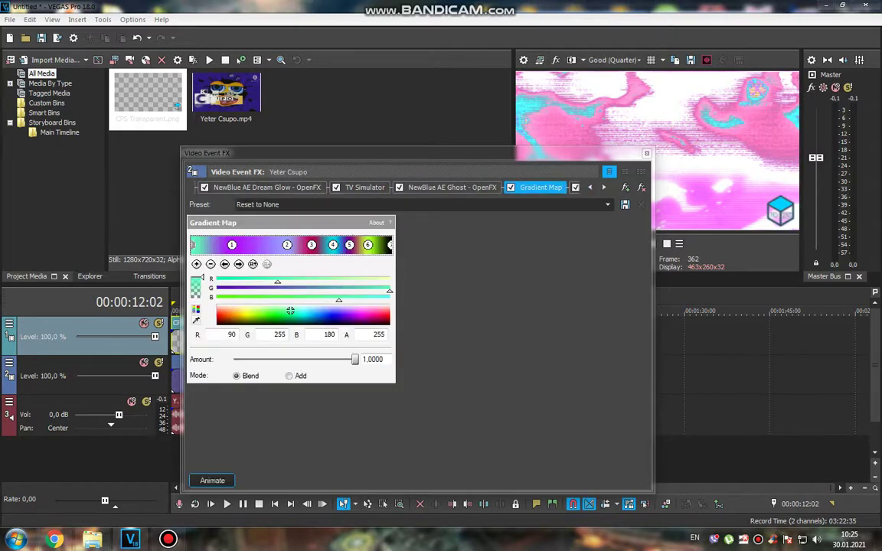
pyautogui.click(232, 245)
pyautogui.click(369, 244)
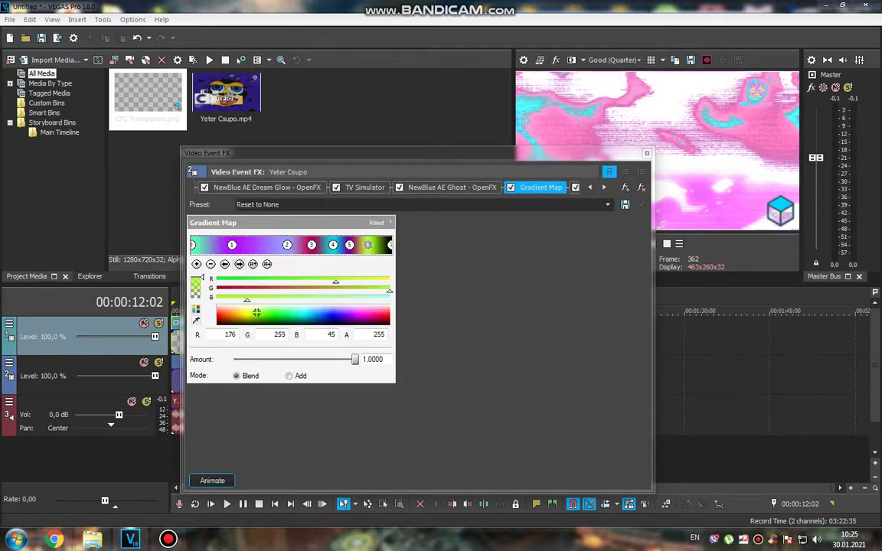
pyautogui.click(390, 244)
pyautogui.click(583, 187)
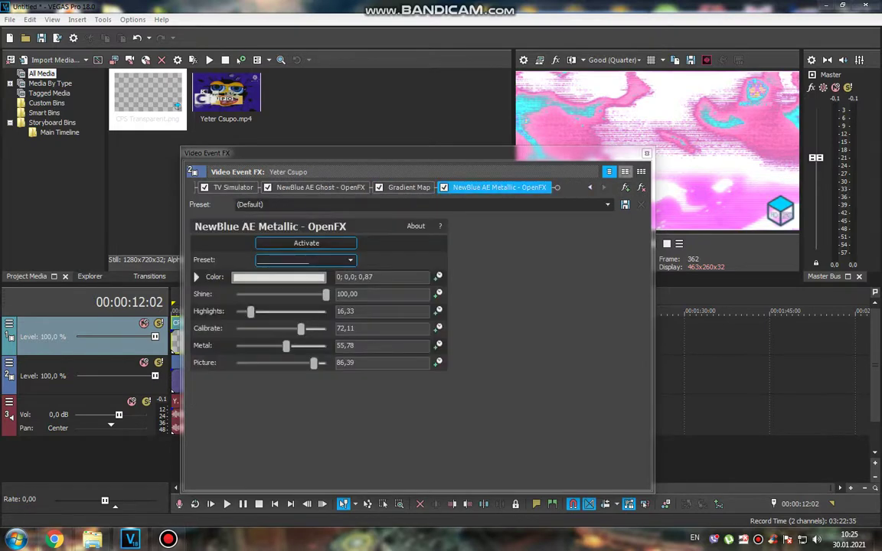
pyautogui.hotkey('alt', 'F4')
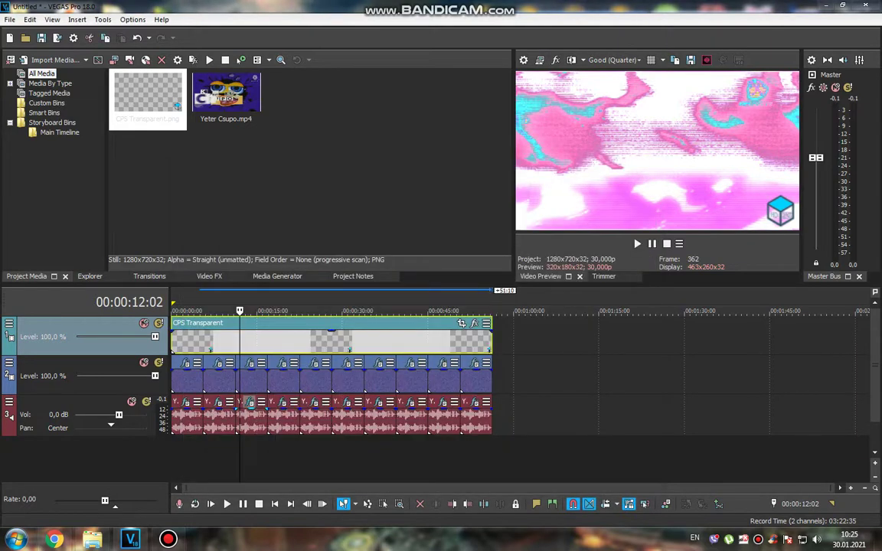
# Step: Examine the third audio event's effect chain from ExpressFX Distortion through Delay, Chorus, Effect, eFX Phaser and tb_grumblebum to IL Vocodex
pyautogui.click(251, 402)
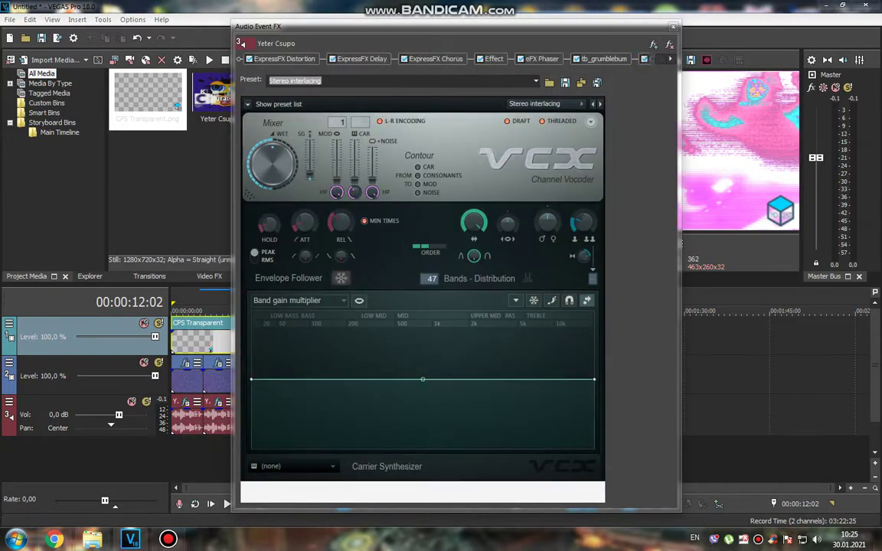
pyautogui.click(285, 59)
pyautogui.click(362, 59)
pyautogui.click(436, 59)
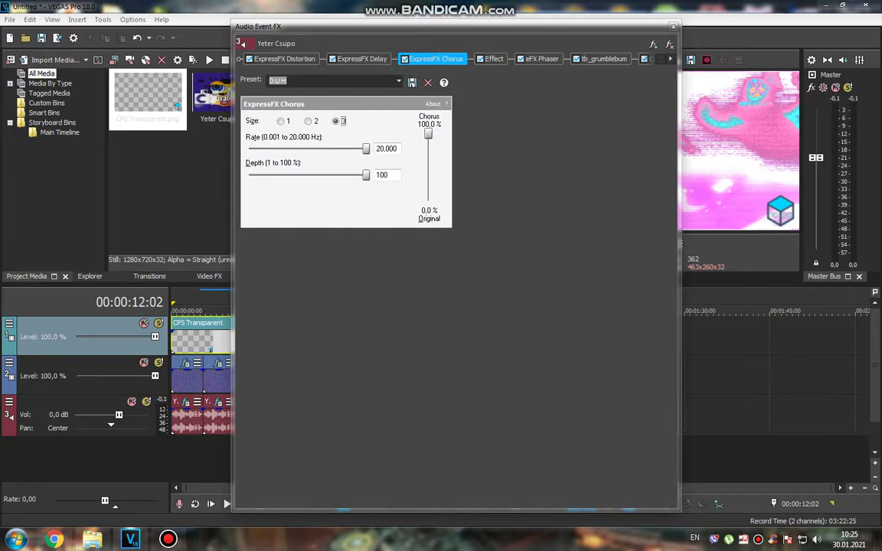
pyautogui.click(494, 59)
pyautogui.click(541, 59)
pyautogui.click(605, 59)
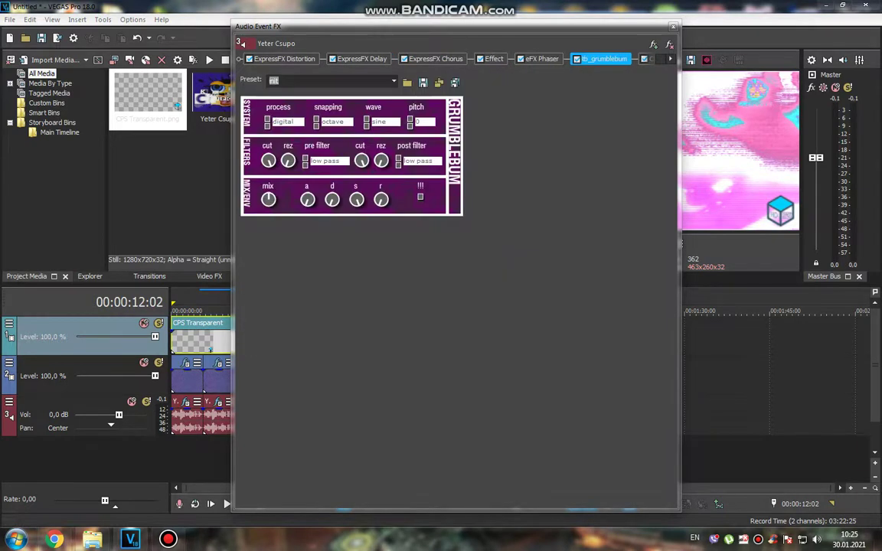
pyautogui.click(649, 59)
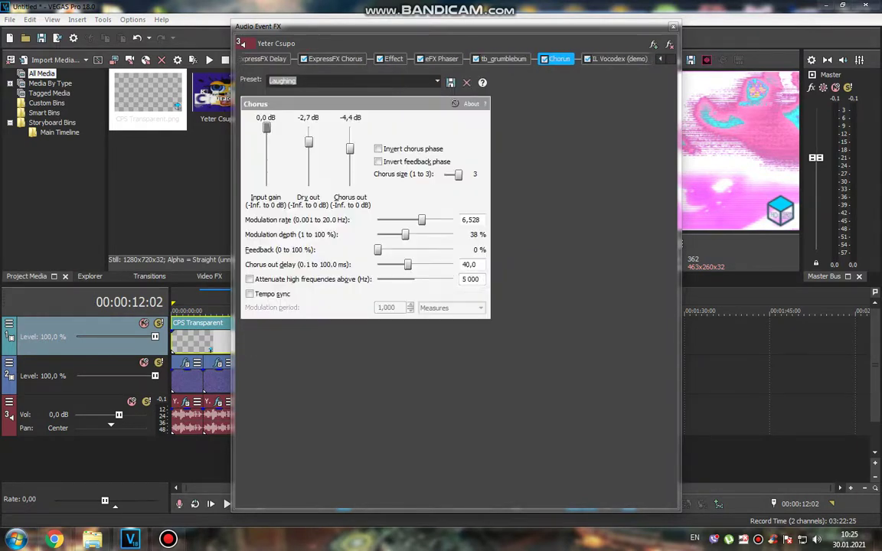
pyautogui.click(618, 59)
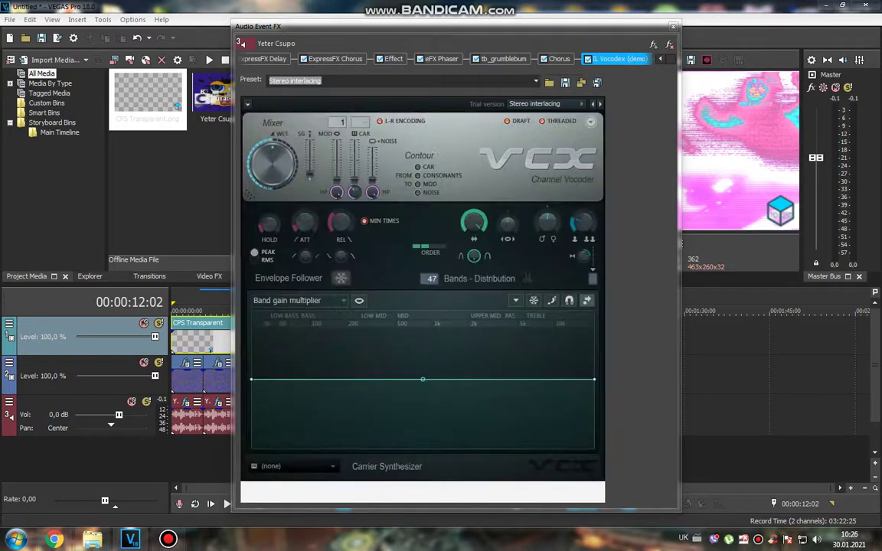
pyautogui.hotkey('alt', 'F4')
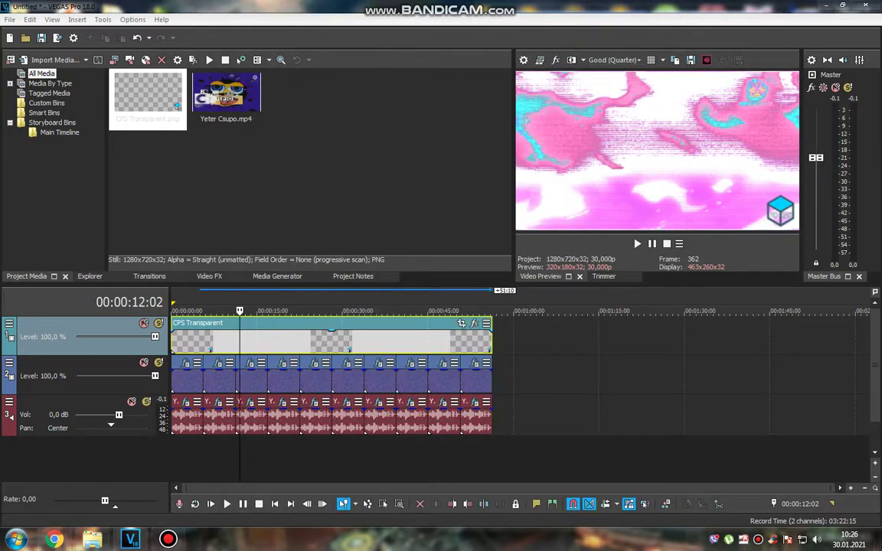
# Step: Play the third clip through, then examine the fourth clip's Gradient Map video effect and IL Vocodex audio effect
pyautogui.press('space')
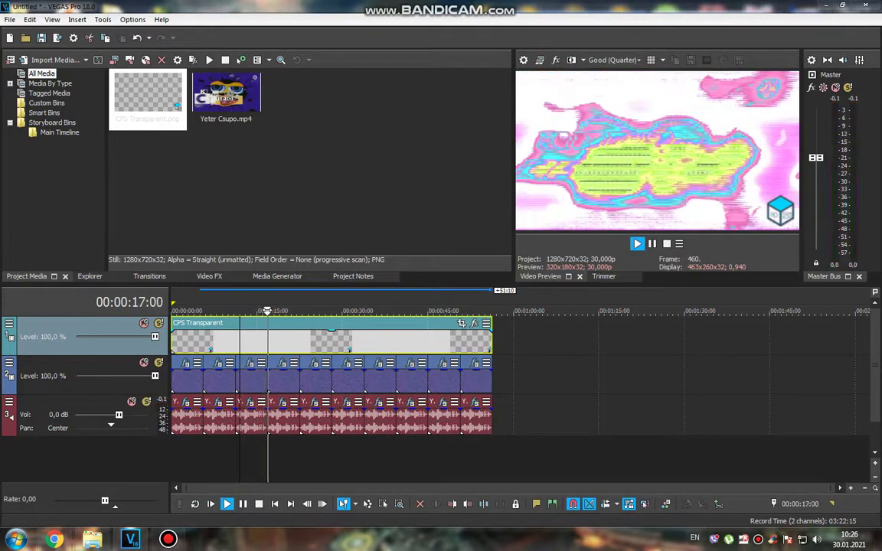
pyautogui.press('Return')
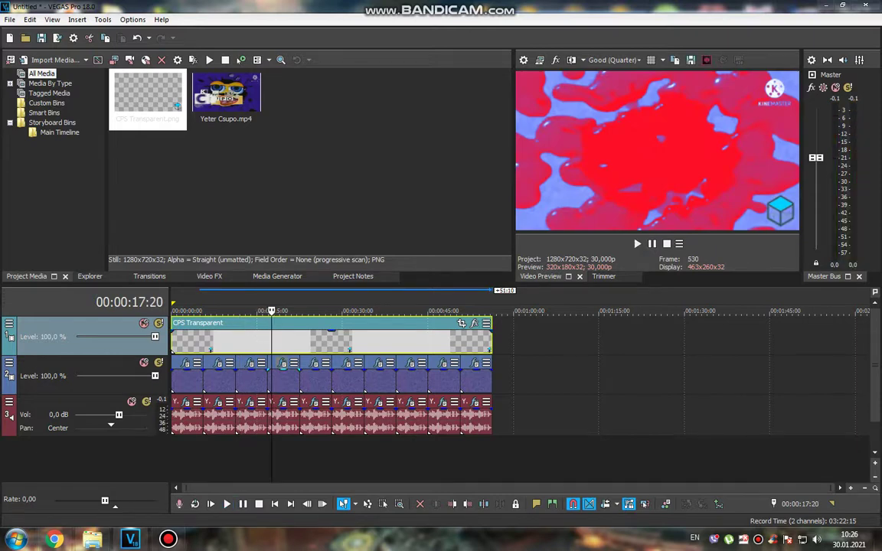
pyautogui.click(284, 363)
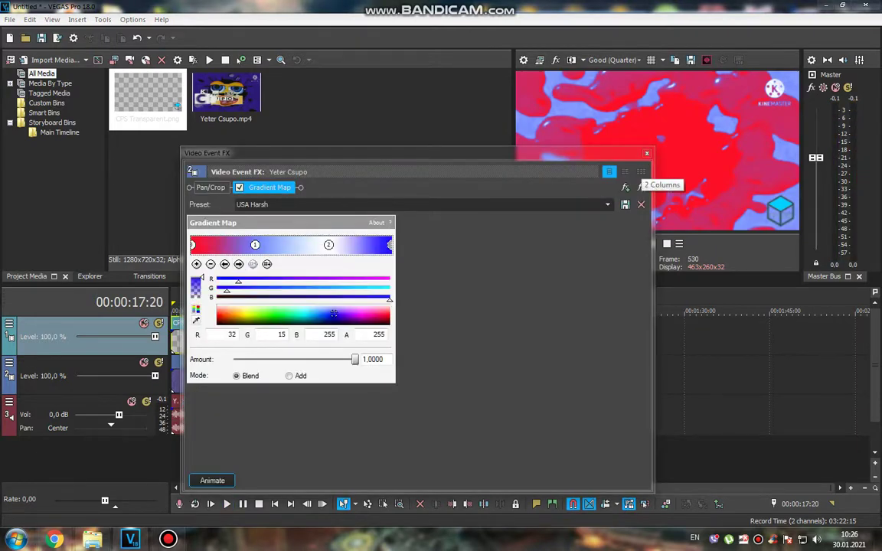
pyautogui.click(646, 153)
pyautogui.click(283, 402)
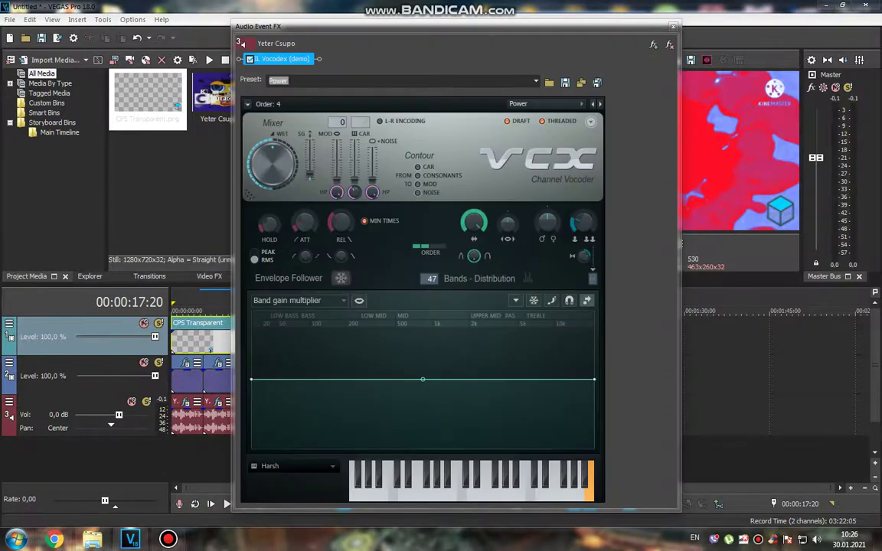
pyautogui.click(667, 36)
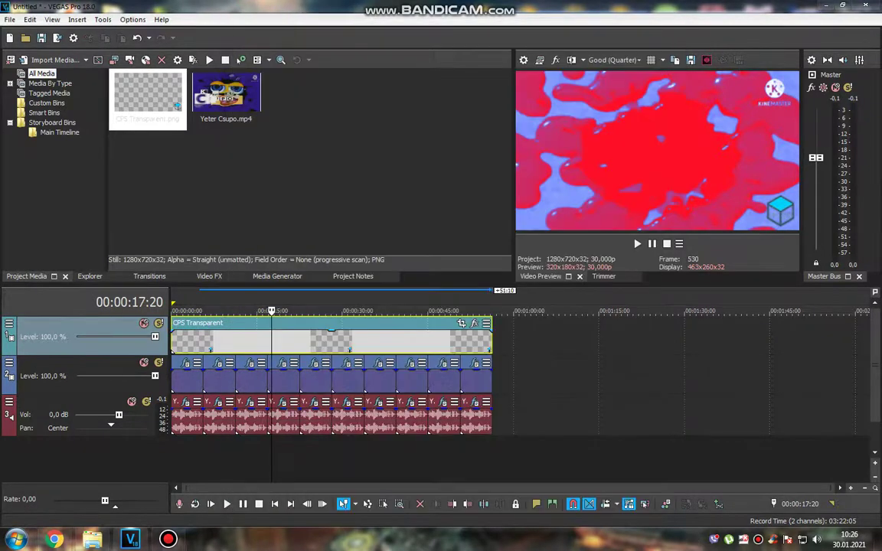
# Step: Play the fourth clip through, then examine the Active Camera, Video Tuneup and Metallic settings on the fifth video event
pyautogui.press('space')
pyautogui.press('Return')
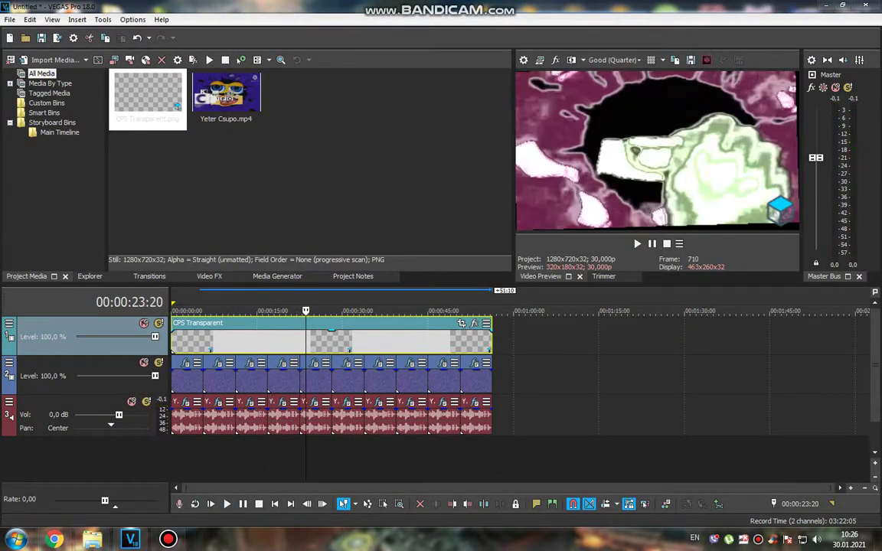
pyautogui.click(272, 363)
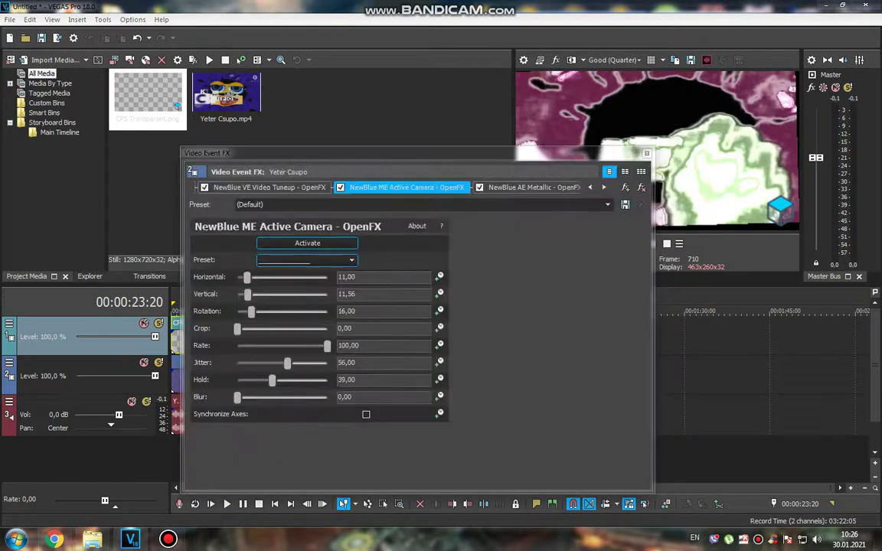
pyautogui.press('Left')
pyautogui.press('Right')
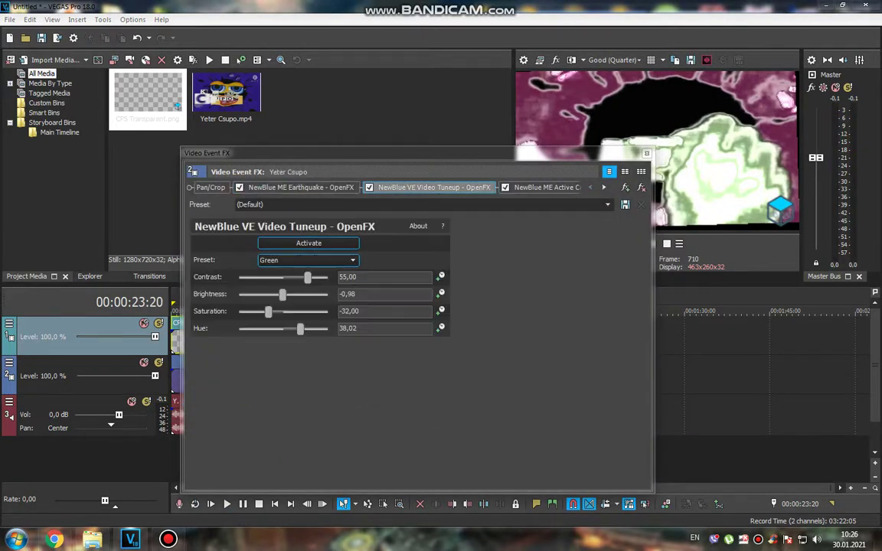
pyautogui.press('Right')
pyautogui.press('Right')
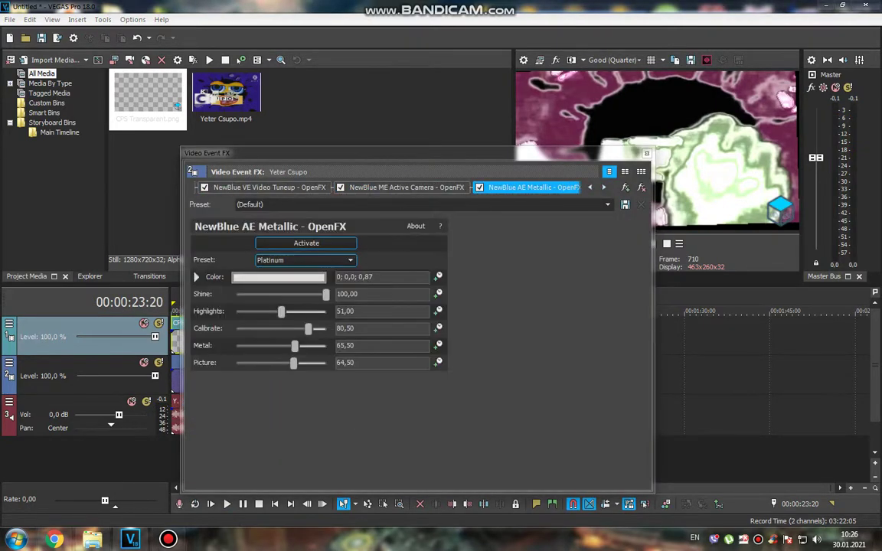
pyautogui.press('Escape')
# Step: Examine the fifth audio event's effect chain from ExpressFX Delay through Chorus and both Distortion effects to IL Vocodex
pyautogui.click(314, 402)
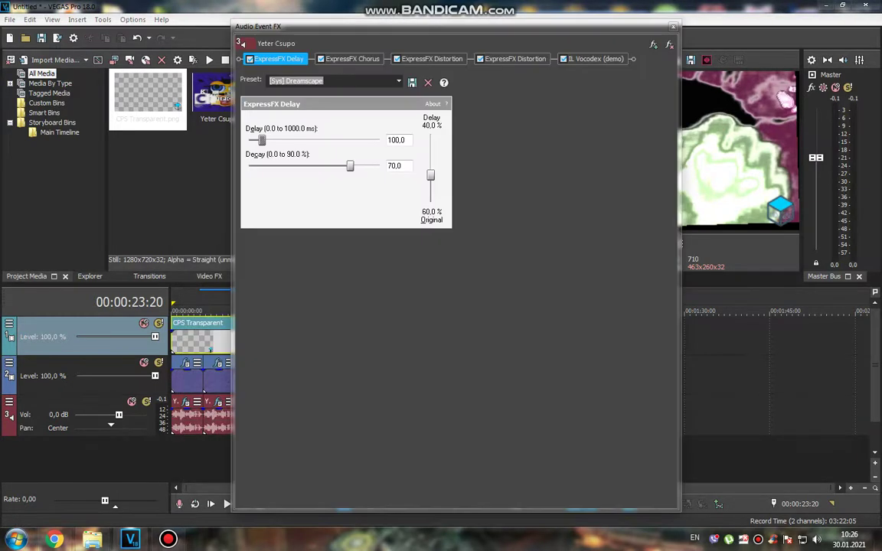
pyautogui.press('Right')
pyautogui.press('Right')
pyautogui.press('Right')
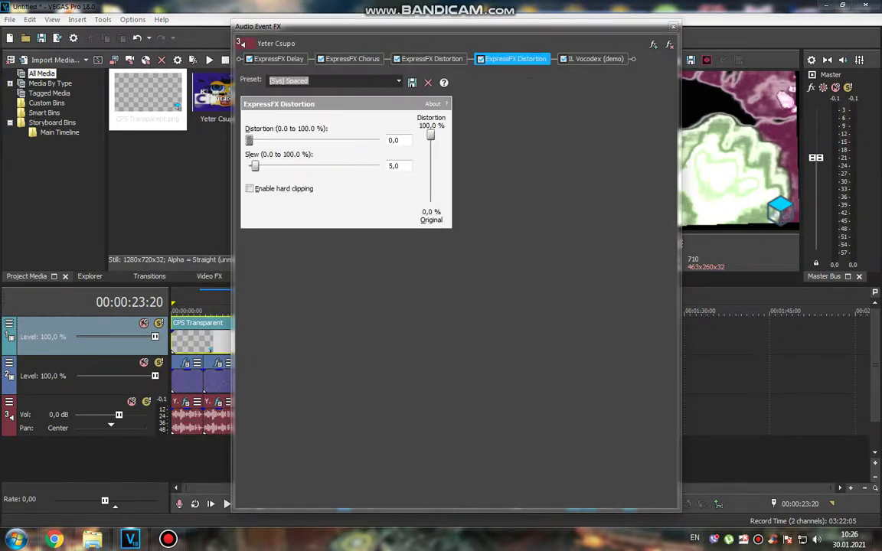
pyautogui.press('Right')
pyautogui.press('Escape')
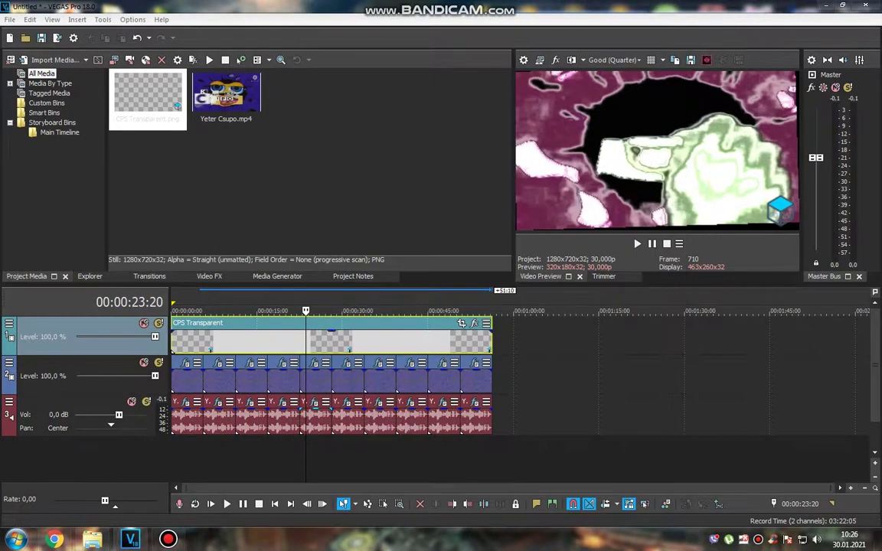
# Step: Play the fifth clip through, then examine the TV Simulator and Gradient Map settings on the sixth video event
pyautogui.press('space')
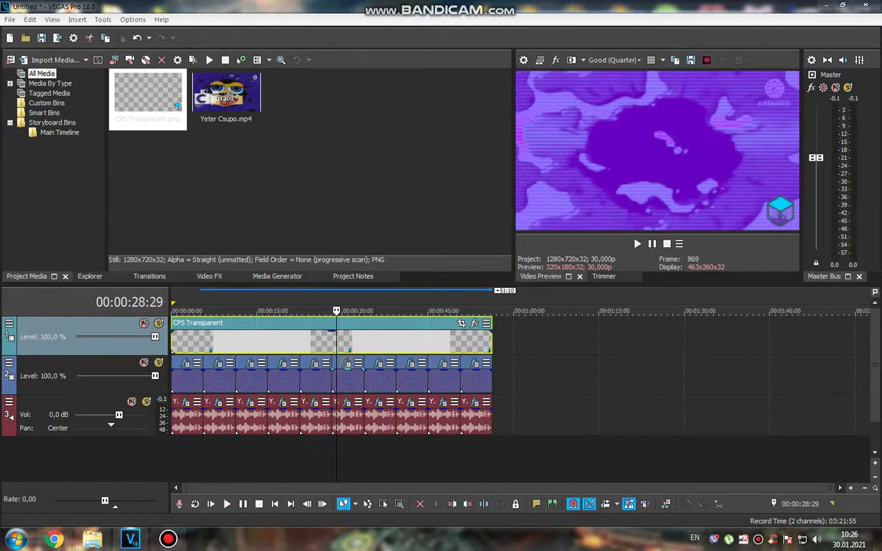
pyautogui.click(310, 326)
pyautogui.press('Left')
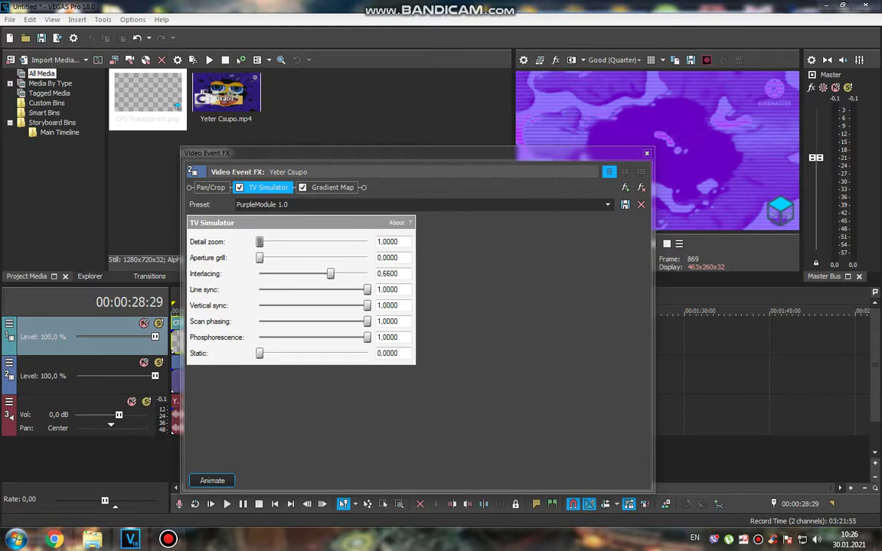
pyautogui.click(332, 187)
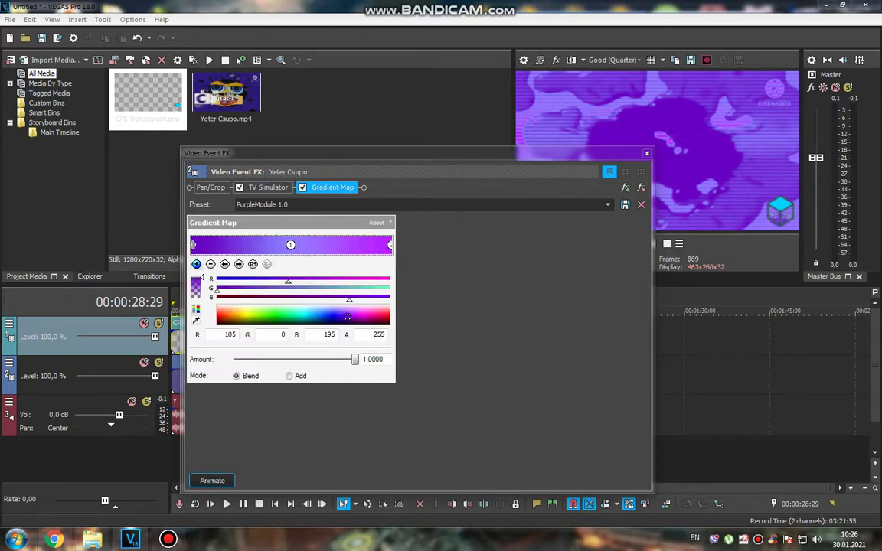
pyautogui.press('Escape')
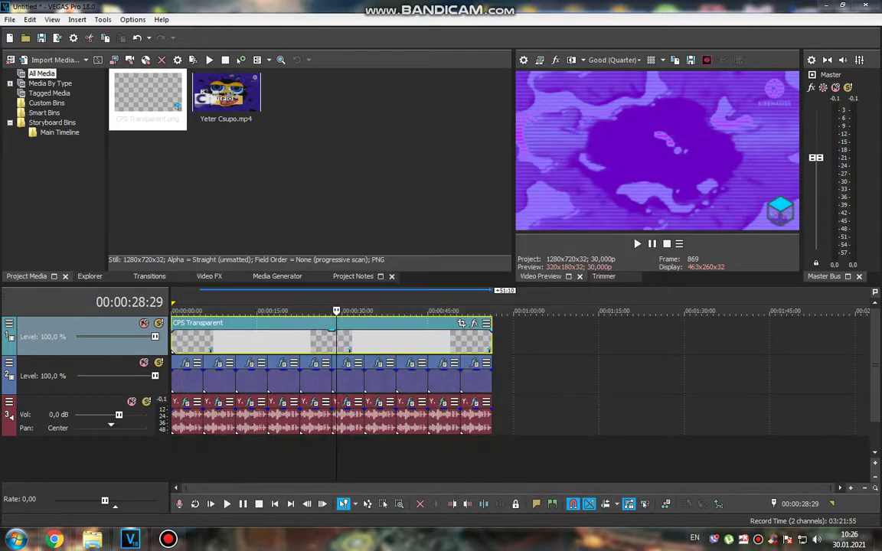
# Step: Examine the Chorus, ExpressFX Chorus and ExpressFX Amplitude Modulation effects on the sixth audio event
pyautogui.click(347, 402)
pyautogui.click(264, 58)
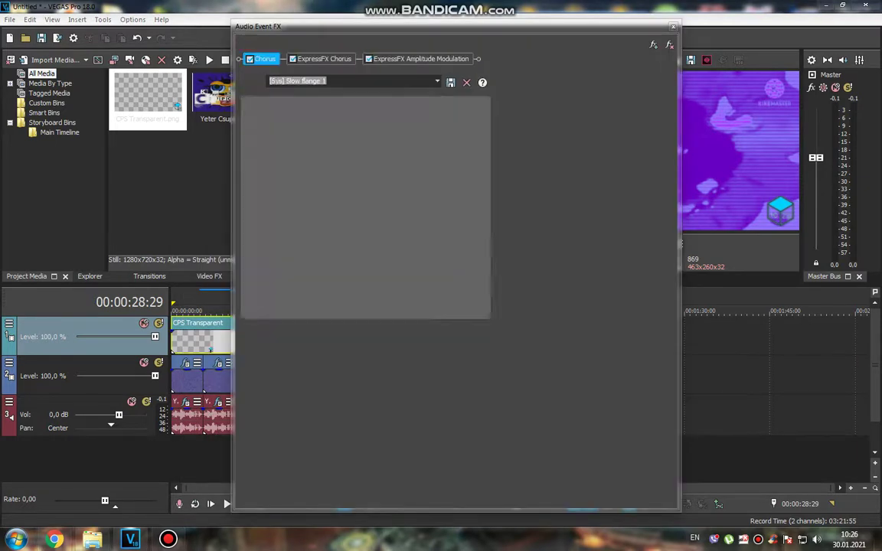
pyautogui.click(325, 58)
pyautogui.click(420, 58)
pyautogui.press('Escape')
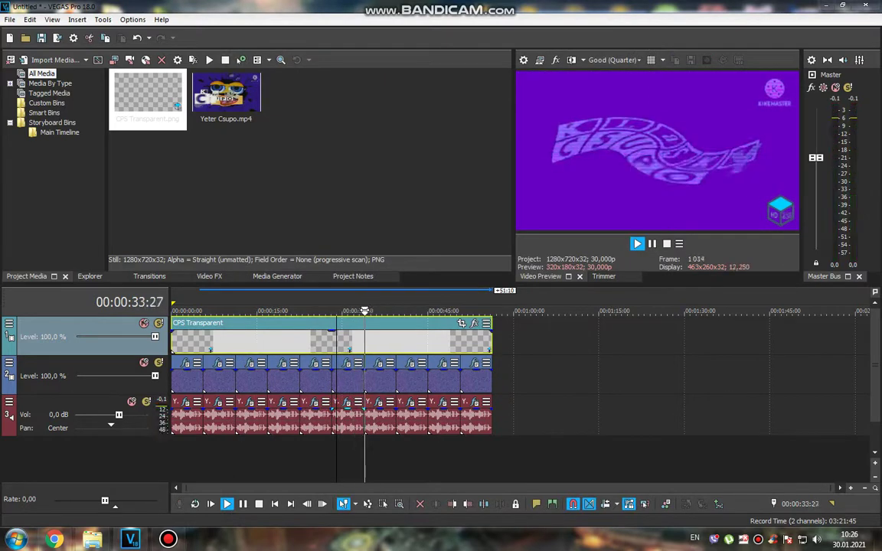
# Step: Select the seventh video event and examine its effect chain from the first NewBlue Wiggle through Glow Pro to Light Rays
pyautogui.click(382, 379)
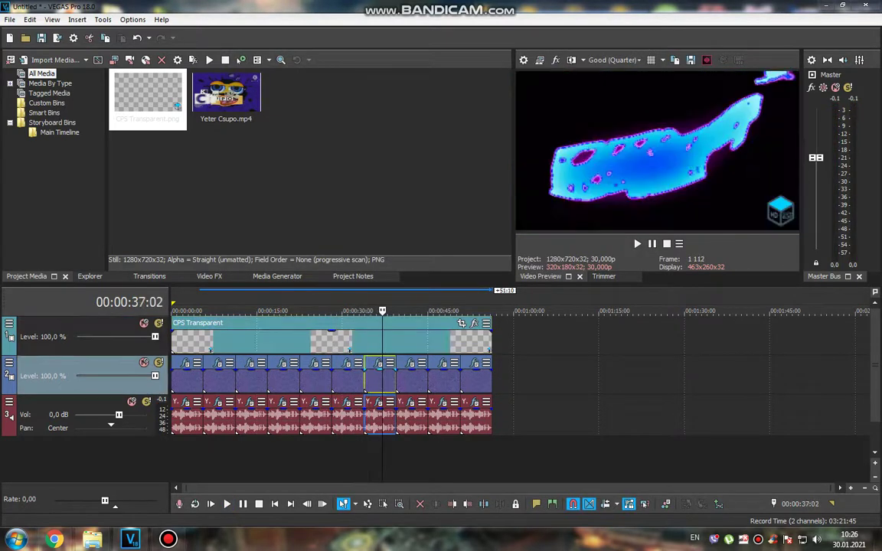
pyautogui.click(219, 362)
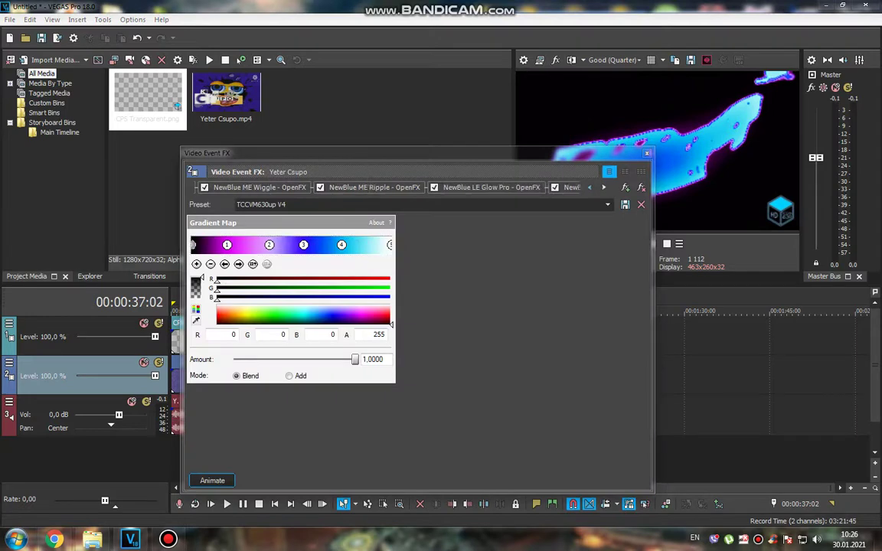
pyautogui.click(259, 187)
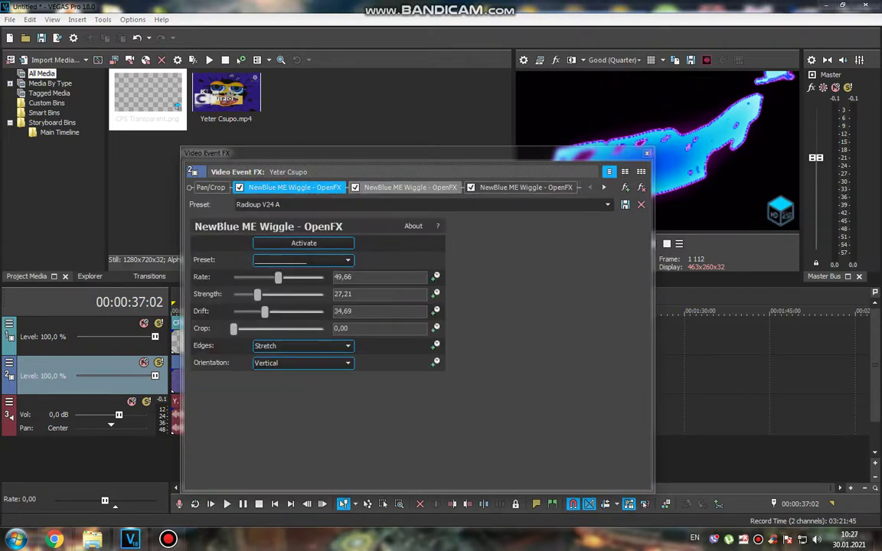
pyautogui.click(410, 187)
pyautogui.click(603, 186)
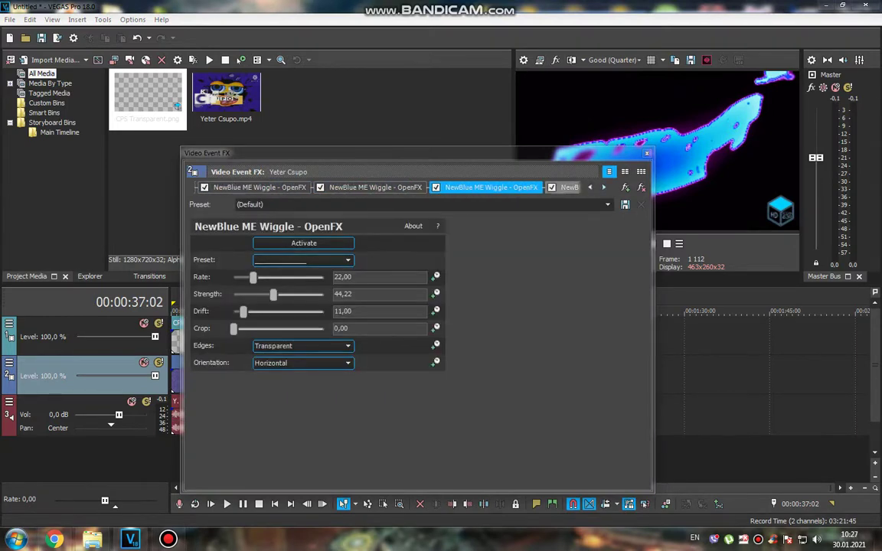
pyautogui.click(603, 186)
pyautogui.click(603, 186)
pyautogui.click(604, 187)
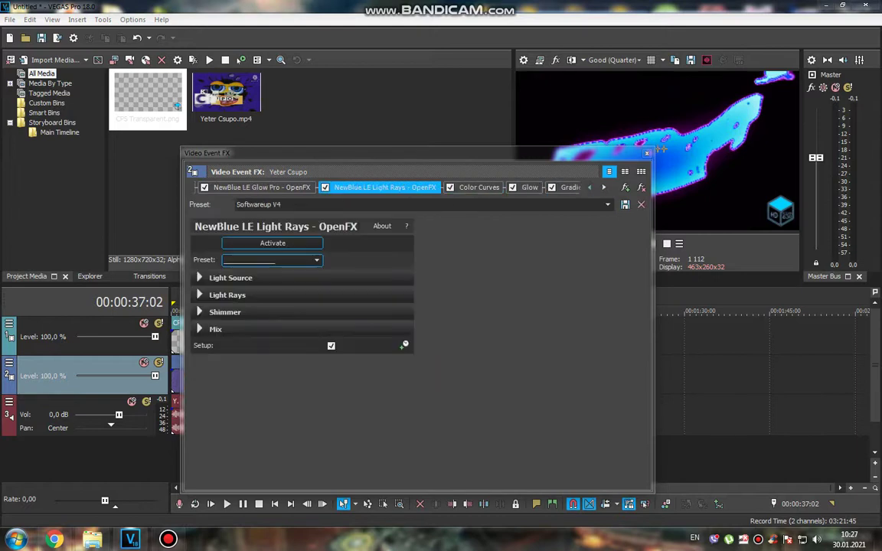
# Step: Review the seventh video event's Color Curves, Glow and Gradient Map settings, including the gradient's last color stop
pyautogui.click(603, 187)
pyautogui.click(603, 187)
pyautogui.click(603, 186)
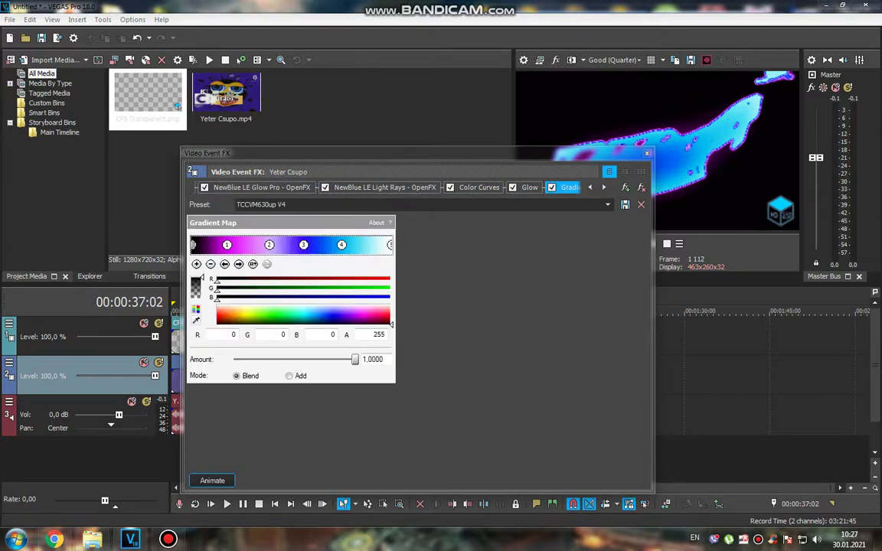
pyautogui.click(389, 244)
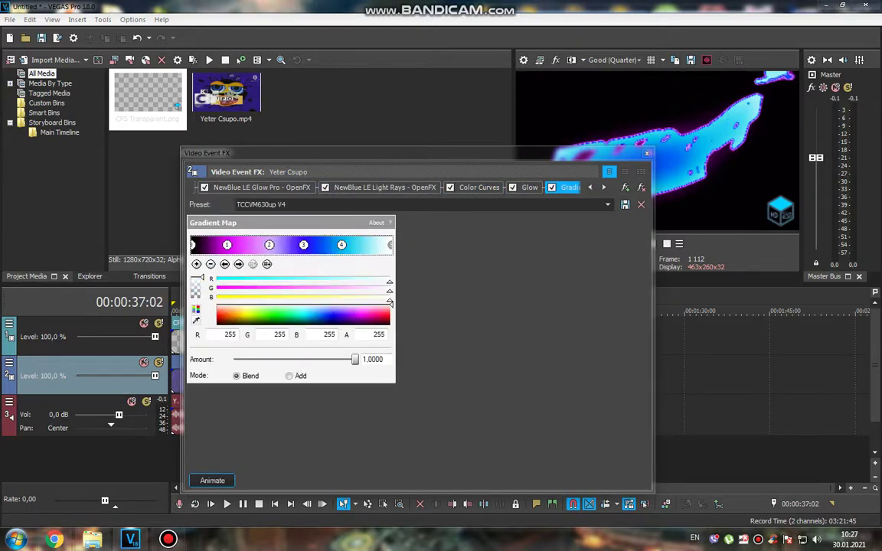
pyautogui.press('Escape')
# Step: Examine the seventh audio event's effect chain from TAL Reverb II through DeEsser, eFX Phaser, Delay, tb_grumblebum and IO/Phaser to IL Vocodex
pyautogui.click(377, 403)
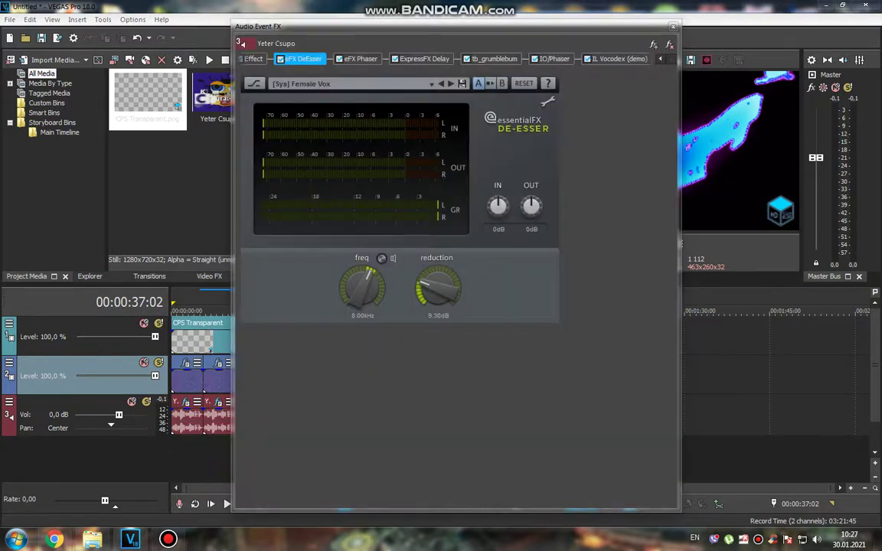
pyautogui.click(284, 59)
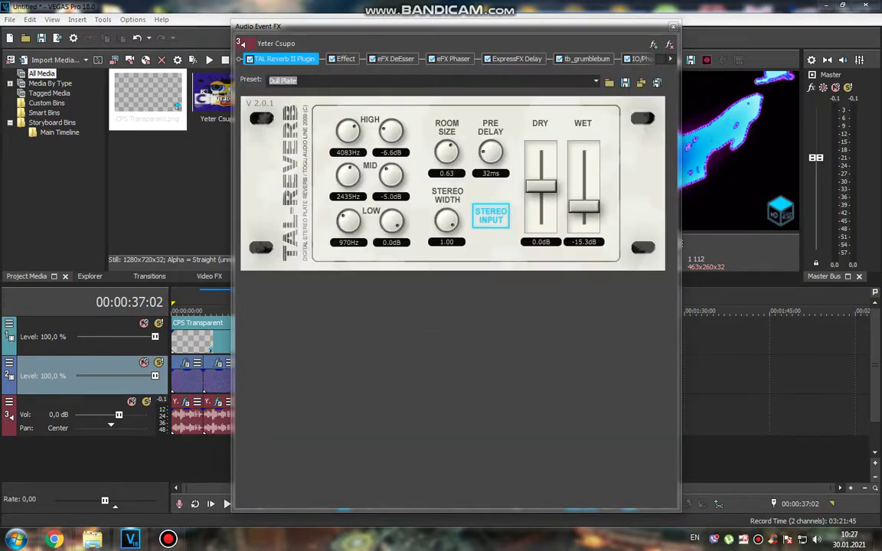
pyautogui.click(346, 59)
pyautogui.click(395, 59)
pyautogui.click(453, 59)
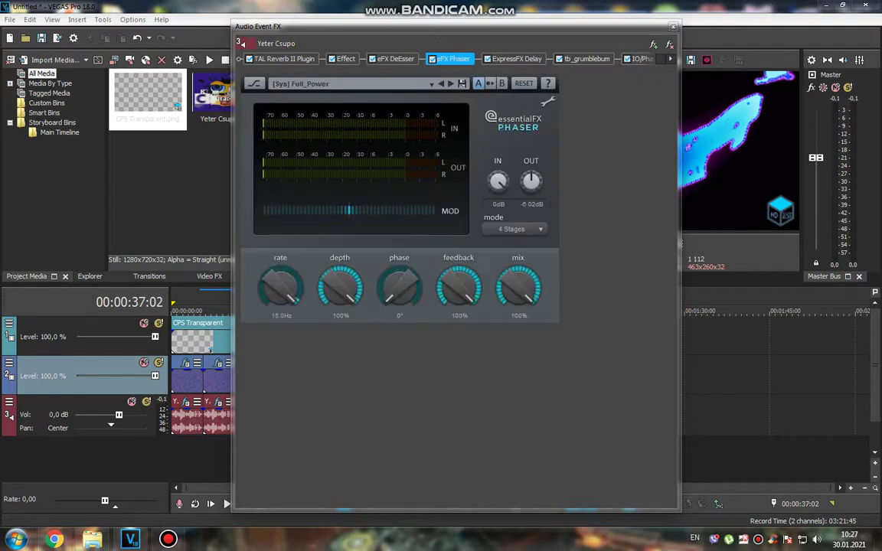
pyautogui.click(516, 59)
pyautogui.click(587, 59)
pyautogui.click(637, 59)
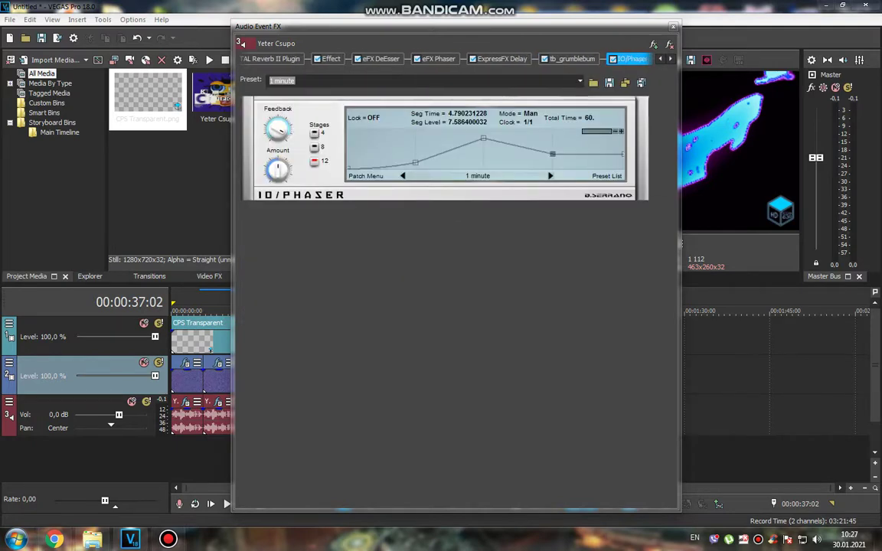
pyautogui.click(619, 59)
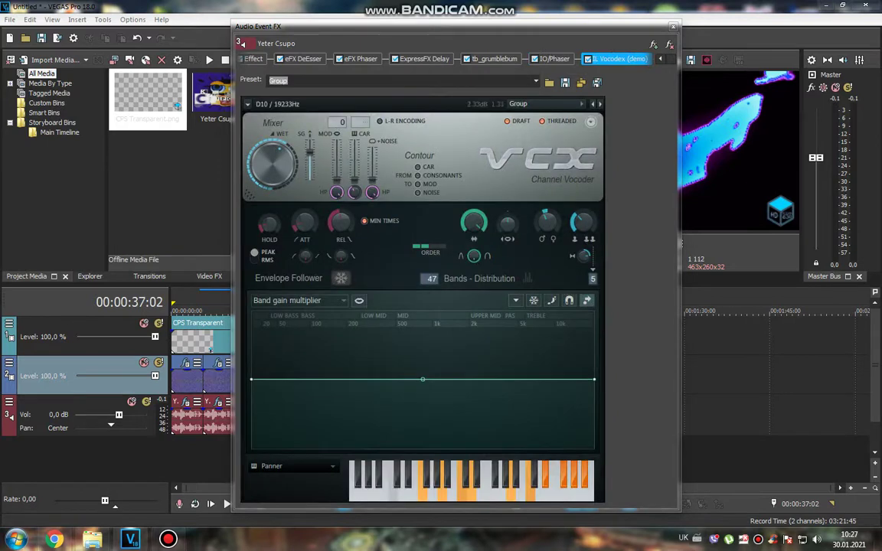
pyautogui.press('Escape')
# Step: Play the seventh clip through, then examine the eighth clip's Gradient Map video effect and Vibrato audio effect
pyautogui.press('space')
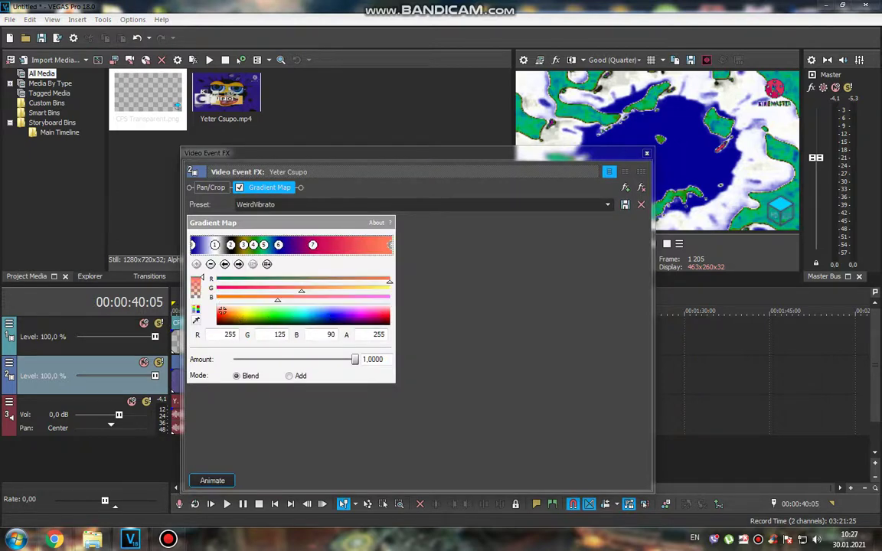
pyautogui.press('Escape')
pyautogui.click(379, 401)
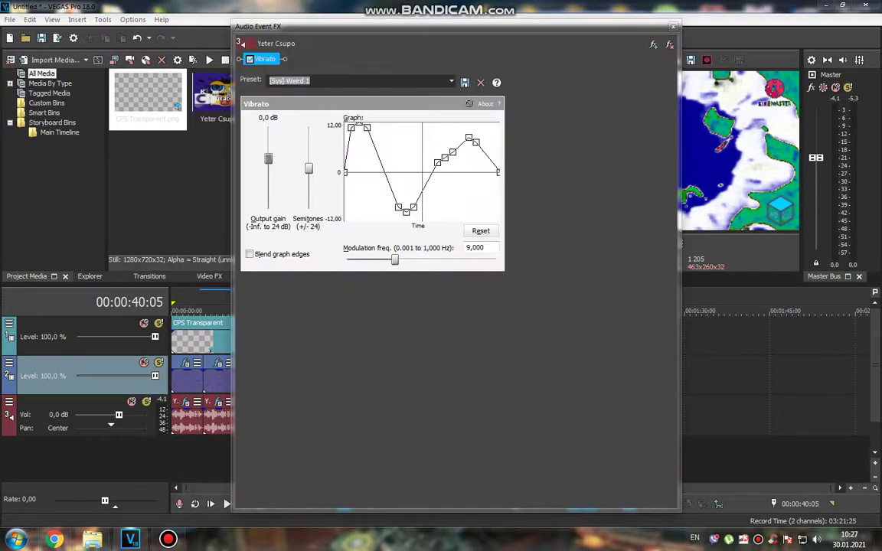
pyautogui.press('Escape')
# Step: Play the eighth clip through, then examine the NewBlue ME Wiggle effects at the start of the ninth video event's chain
pyautogui.press('space')
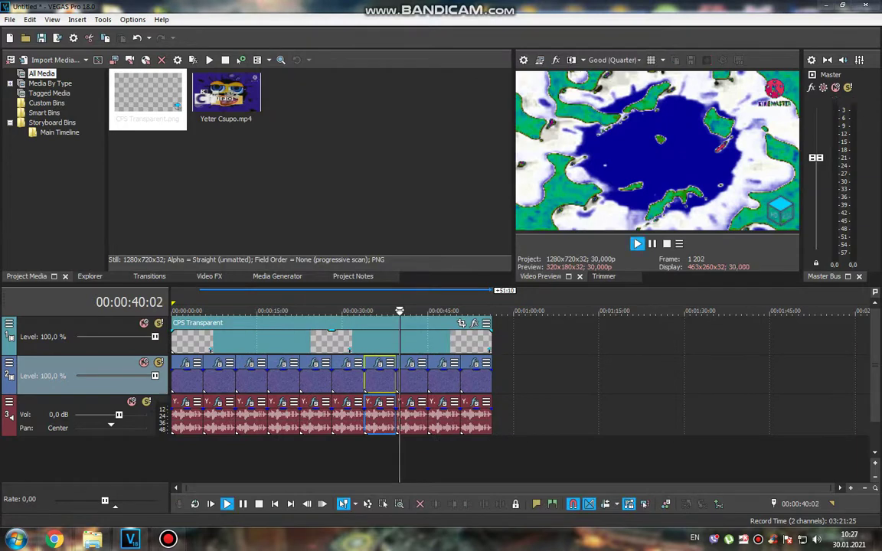
pyautogui.press('space')
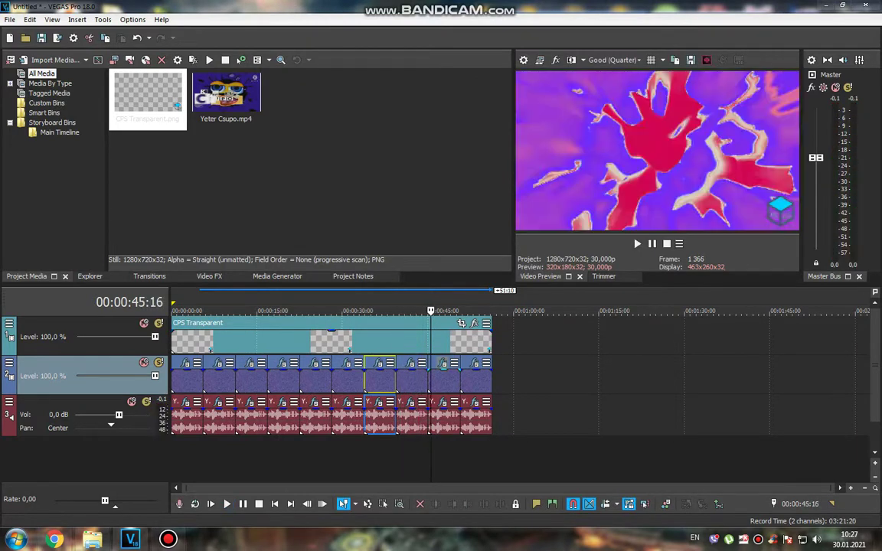
pyautogui.click(388, 362)
pyautogui.scroll(5, 398, 187)
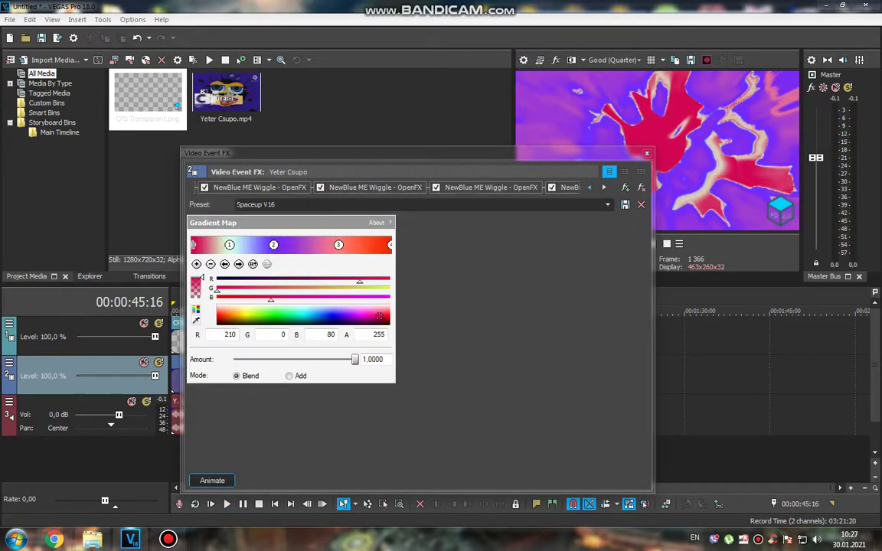
pyautogui.click(294, 187)
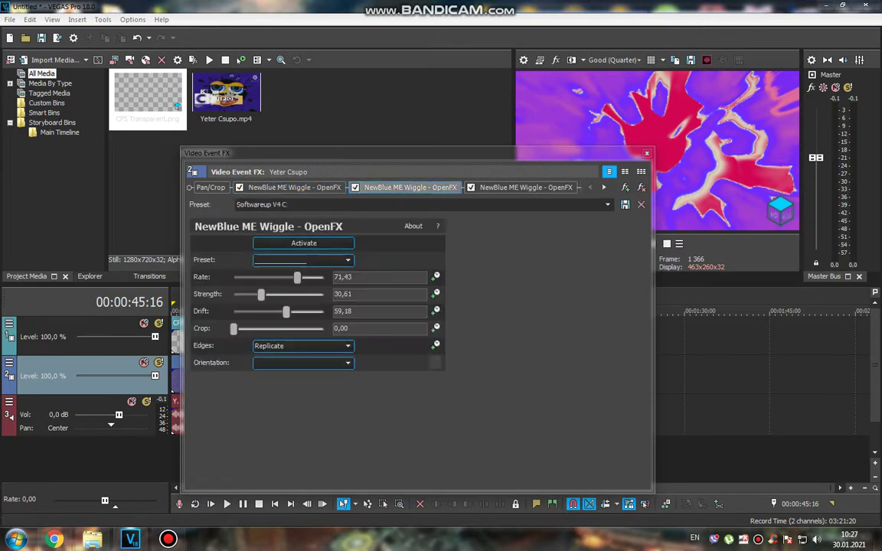
pyautogui.click(410, 187)
pyautogui.click(526, 186)
pyautogui.click(603, 187)
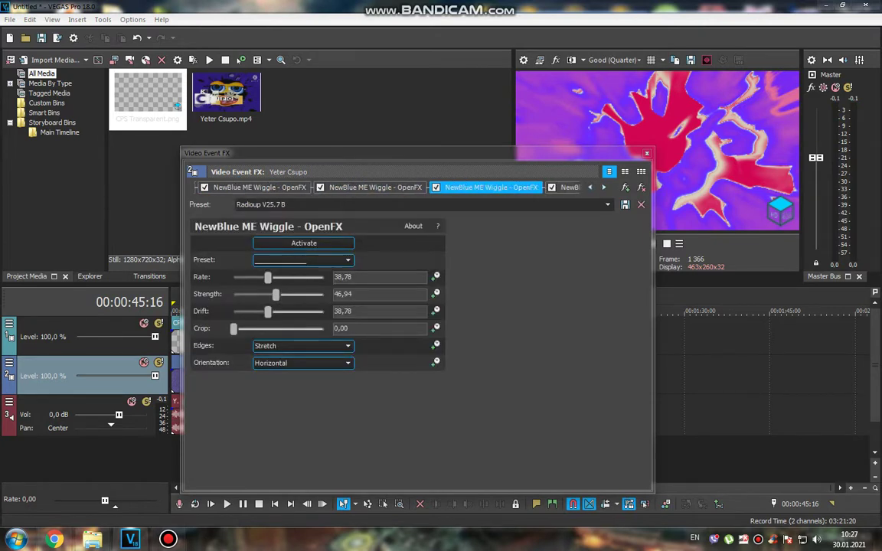
# Step: Examine the ninth video event's chain onward through NewBlue ME Ripple and LE Light Rays to FE Film Pro
pyautogui.click(603, 187)
pyautogui.click(603, 187)
pyautogui.click(603, 186)
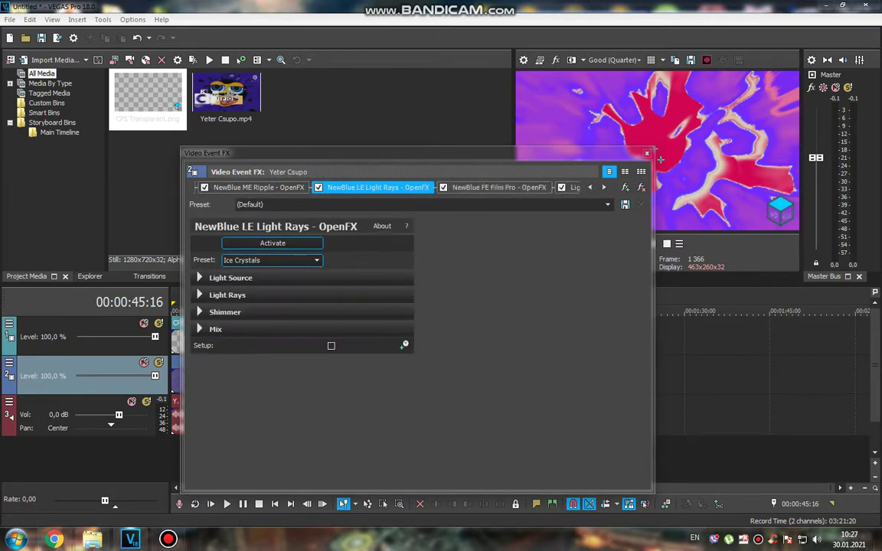
pyautogui.click(603, 187)
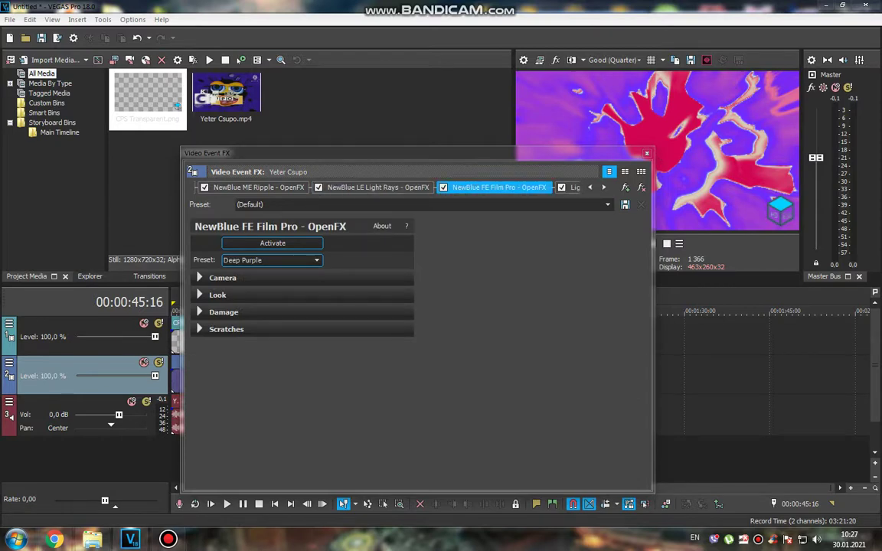
# Step: Review the Light Rays, Color Curves and Gradient Map settings at the end of the ninth video event's effect chain
pyautogui.click(589, 187)
pyautogui.click(603, 186)
pyautogui.click(603, 186)
pyautogui.click(603, 187)
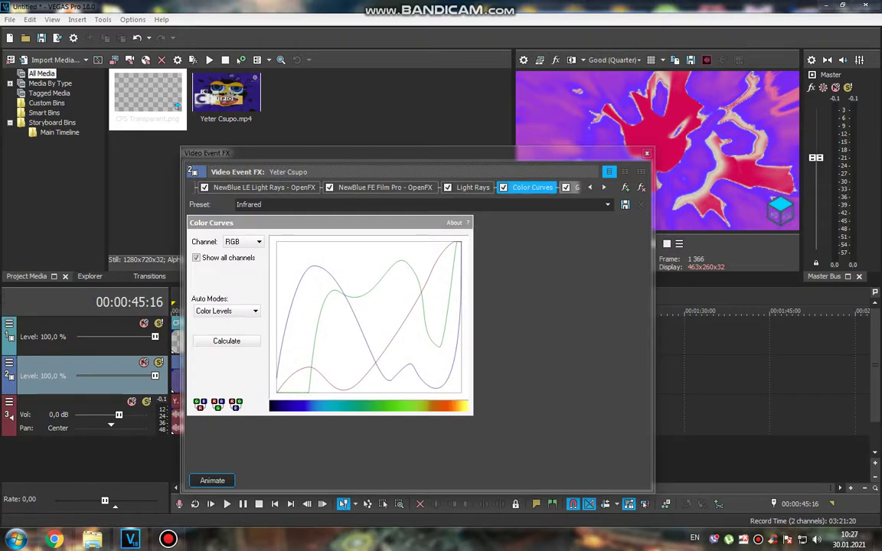
pyautogui.click(603, 187)
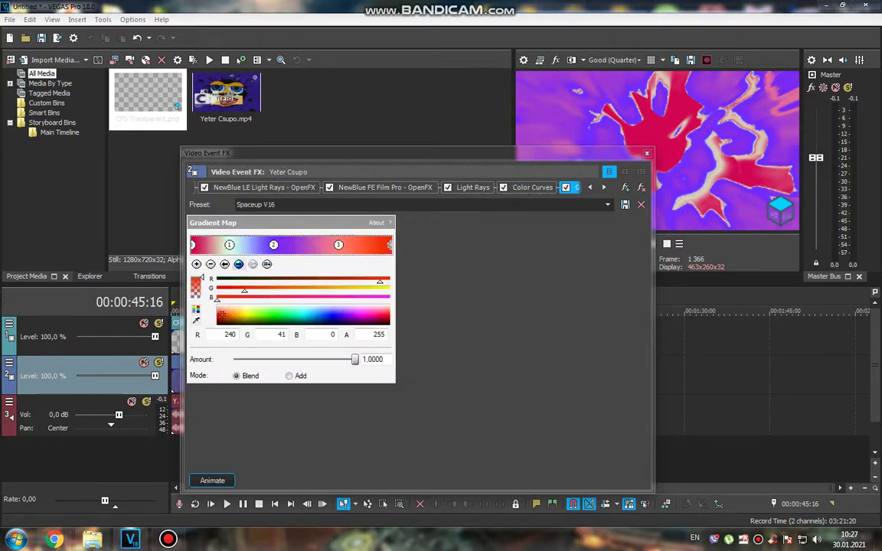
pyautogui.click(646, 153)
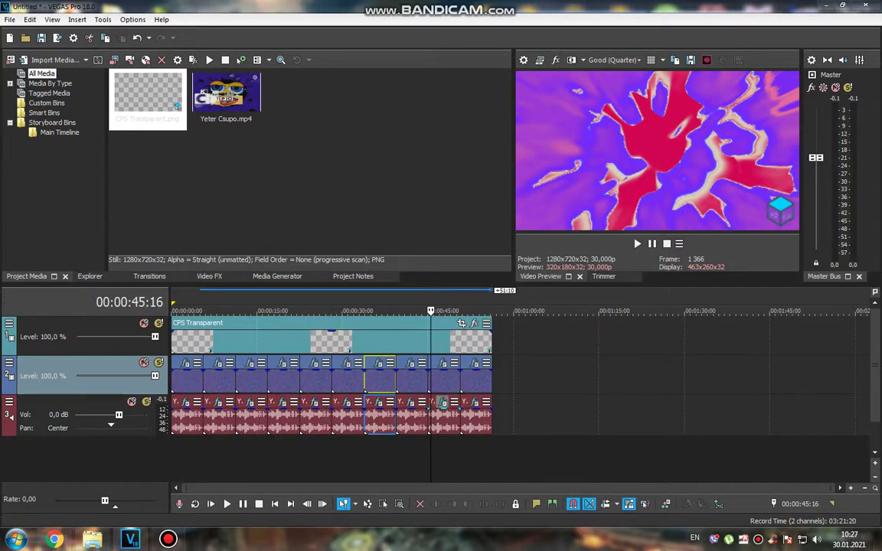
# Step: Examine the ninth audio event's effect chain from ExpressFX Amplitude Modulation through Distortion, Orange Vocoder, eFX Phaser, tb_grumblebum, IO/Phaser and Delay to IL Vocodex
pyautogui.click(442, 402)
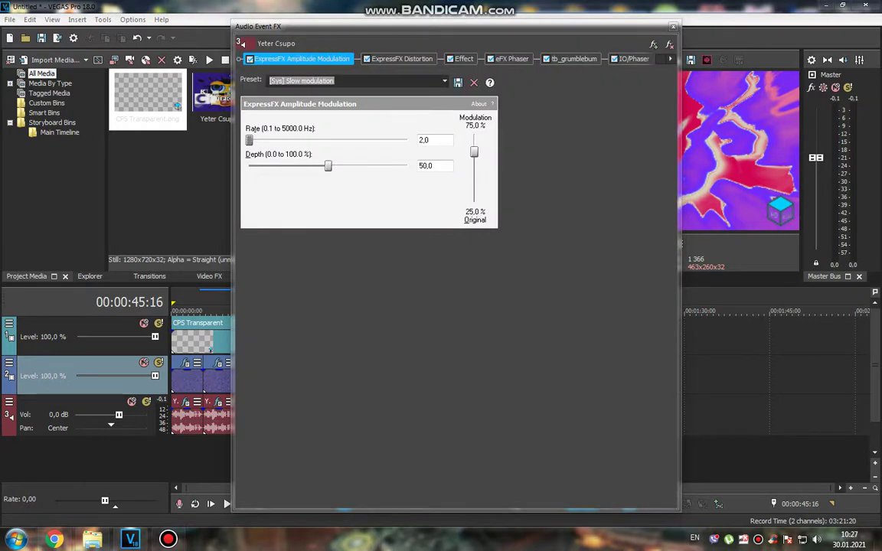
pyautogui.press('Right')
pyautogui.press('Right')
pyautogui.press('Right')
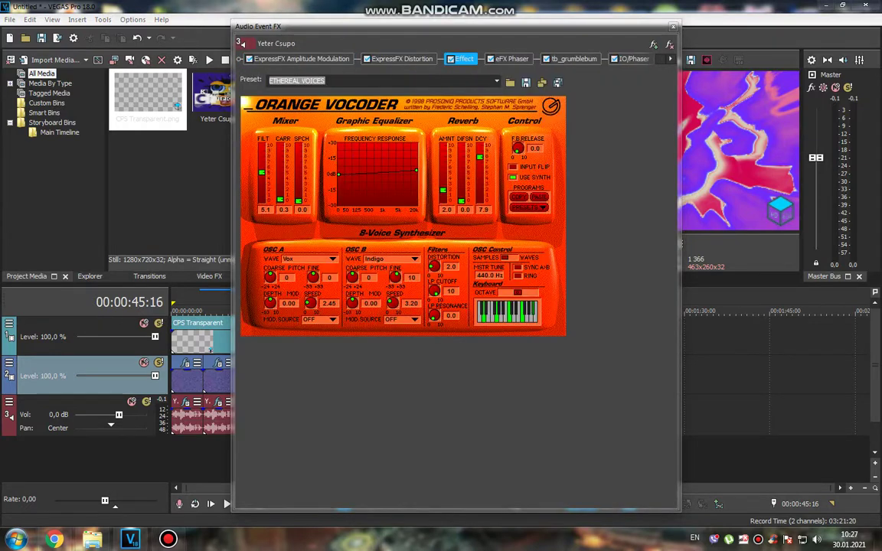
pyautogui.press('Right')
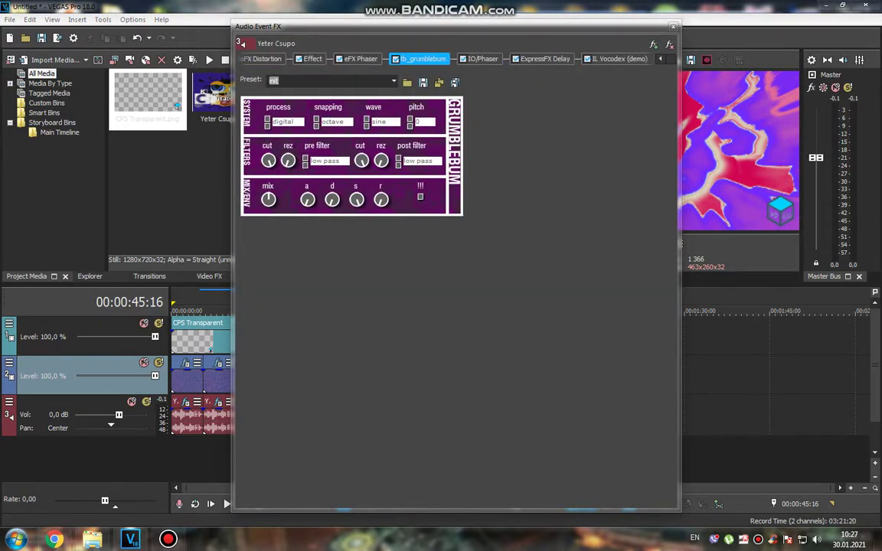
pyautogui.press('Right')
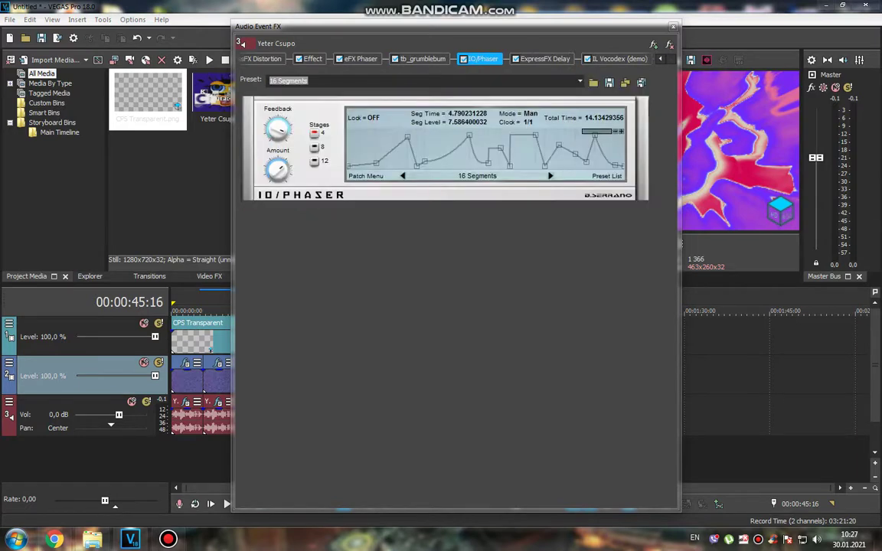
pyautogui.press('Right')
pyautogui.press('Right')
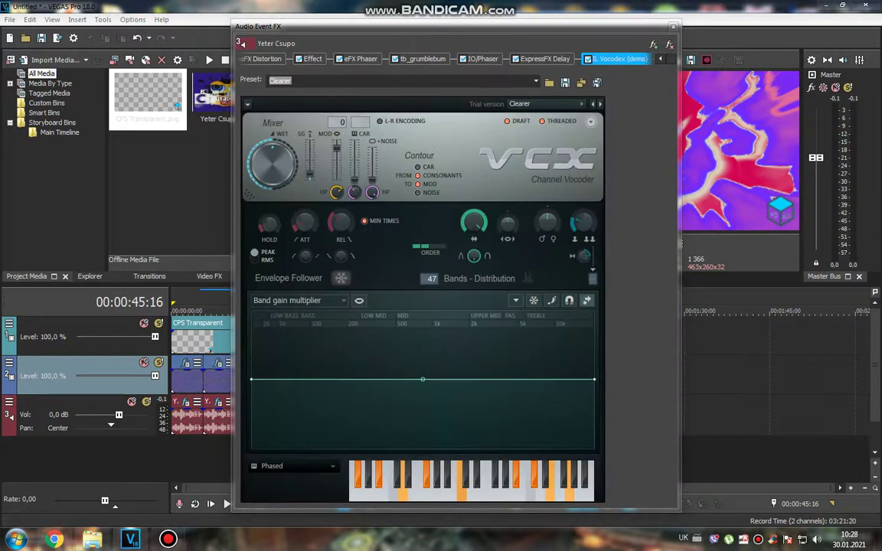
pyautogui.hotkey('alt', 'F4')
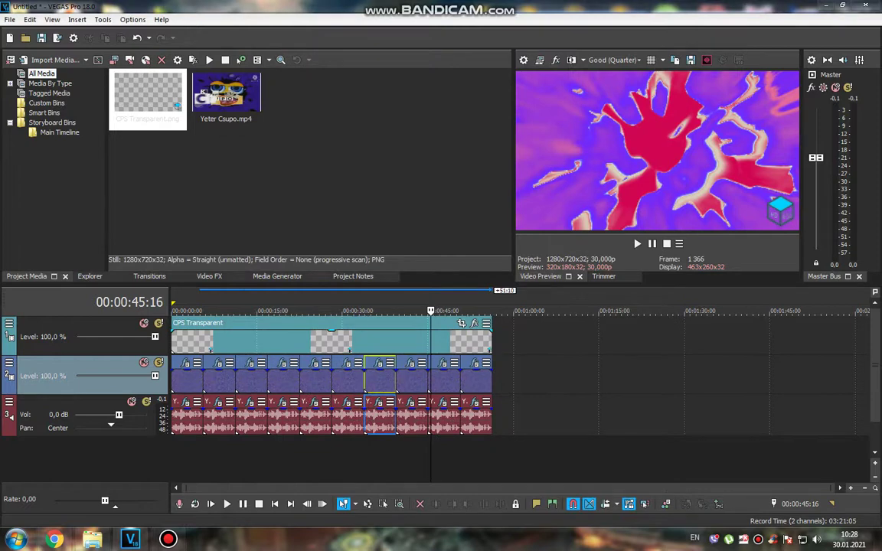
# Step: Play the ninth clip through, then examine the tenth video event's NewBlue LE Light Rays effect
pyautogui.press('space')
pyautogui.press('space')
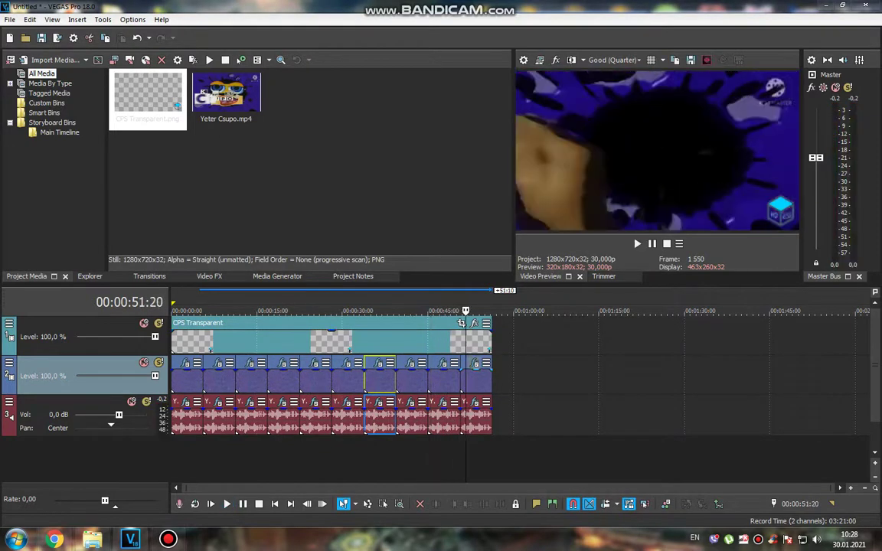
pyautogui.click(372, 362)
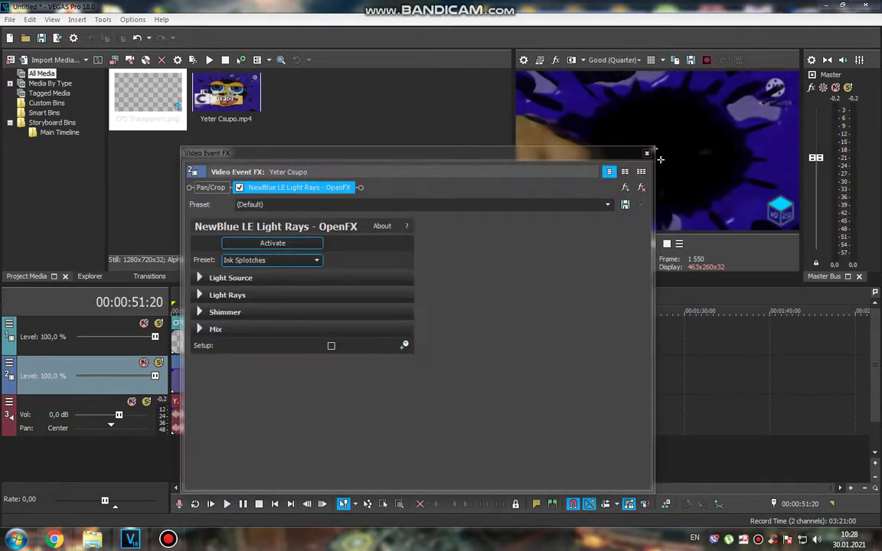
pyautogui.hotkey('alt', 'F4')
# Step: Examine the tenth audio event's effect chain, including the second IL Vocodex and ExpressFX Delay settings
pyautogui.click(380, 402)
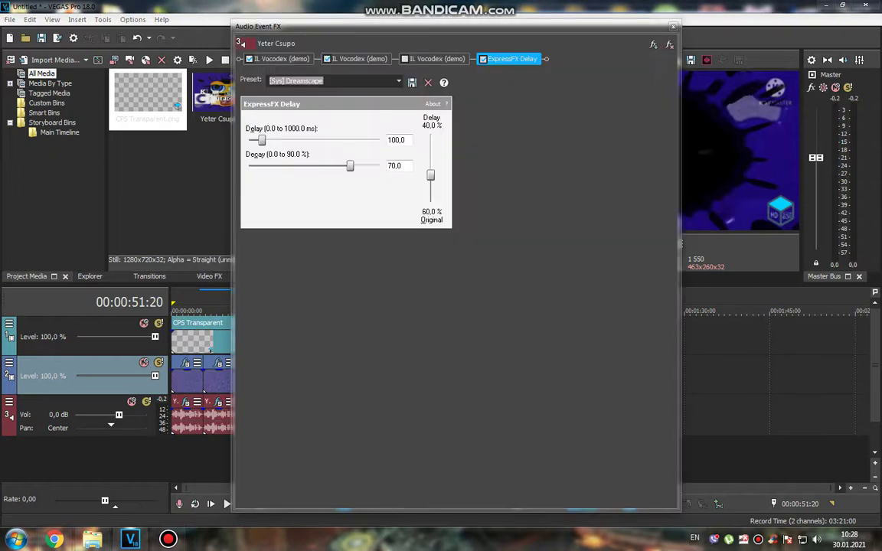
pyautogui.click(358, 59)
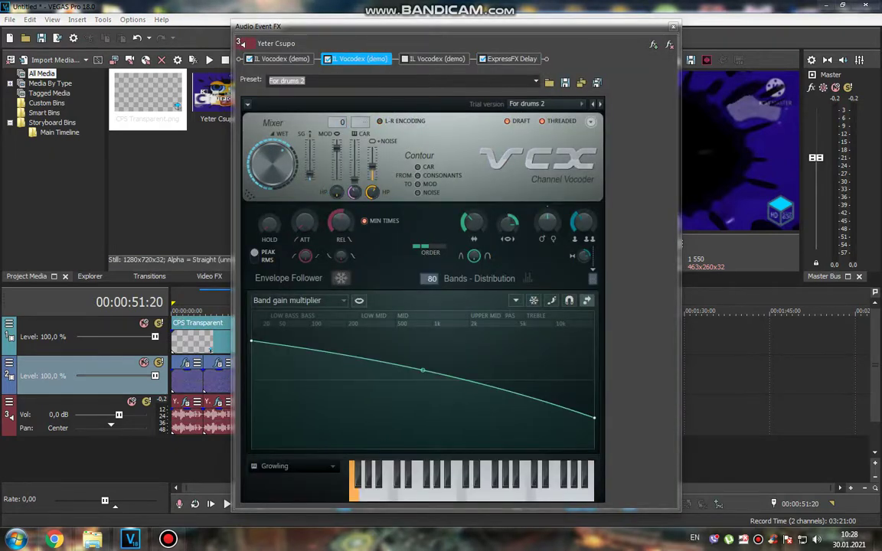
pyautogui.click(511, 58)
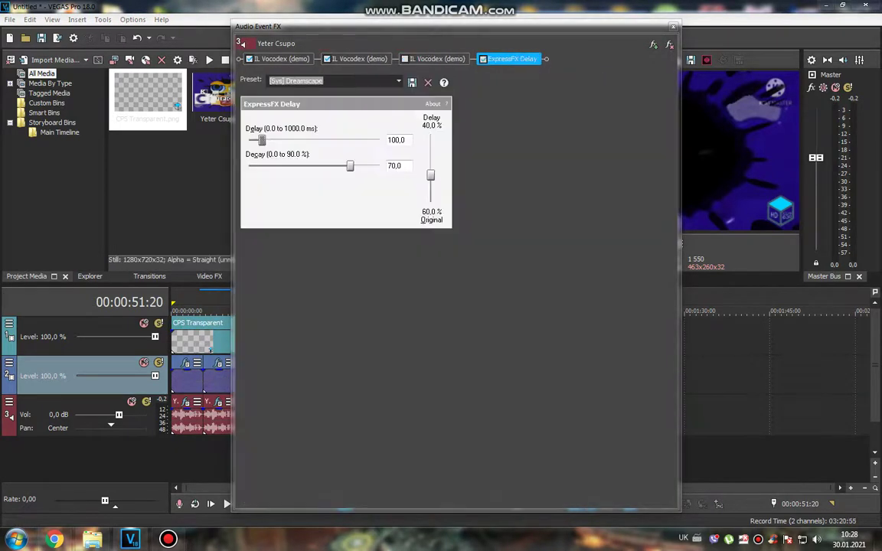
pyautogui.hotkey('alt', 'F4')
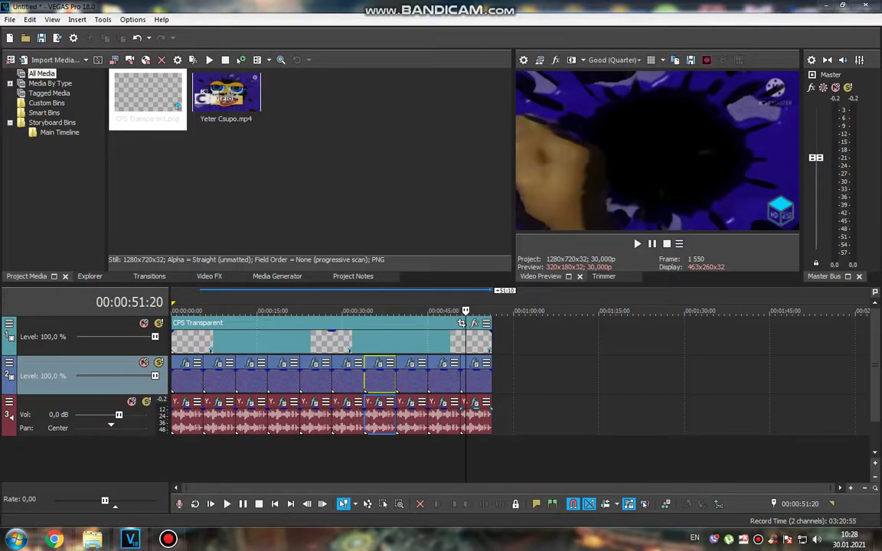
# Step: Return the playhead to the start of the timeline and switch to the Bandicam recorder
pyautogui.click(678, 243)
pyautogui.click(718, 300)
pyautogui.click(167, 539)
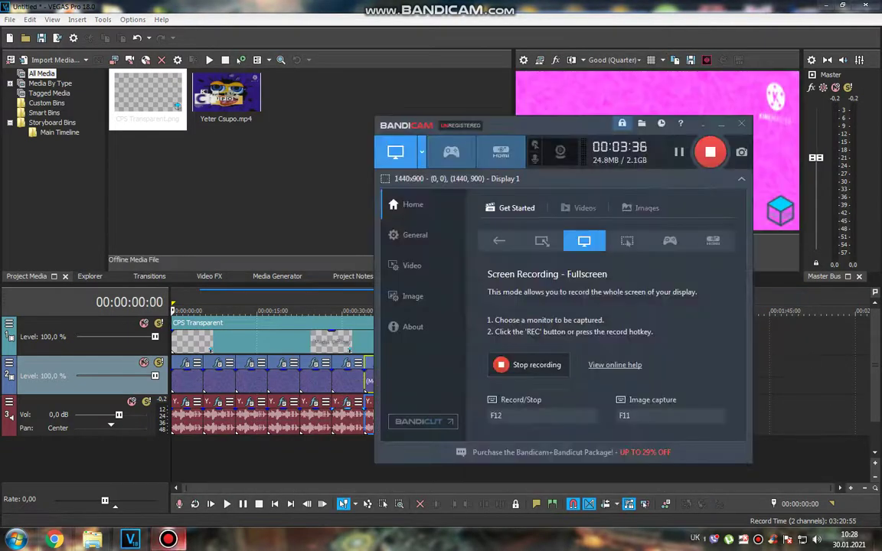